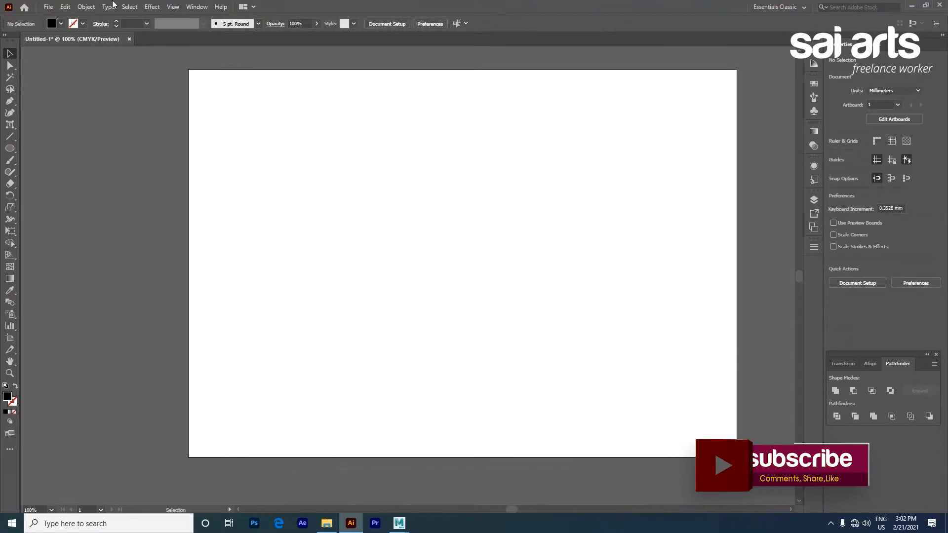
# Step: Draw a horizontal line about 129 mm long near the upper edge of the artboard and give it a black stroke
pyautogui.moveTo(12, 140); pyautogui.dragTo(75, 138)
pyautogui.moveTo(334, 143); pyautogui.dragTo(573, 142)
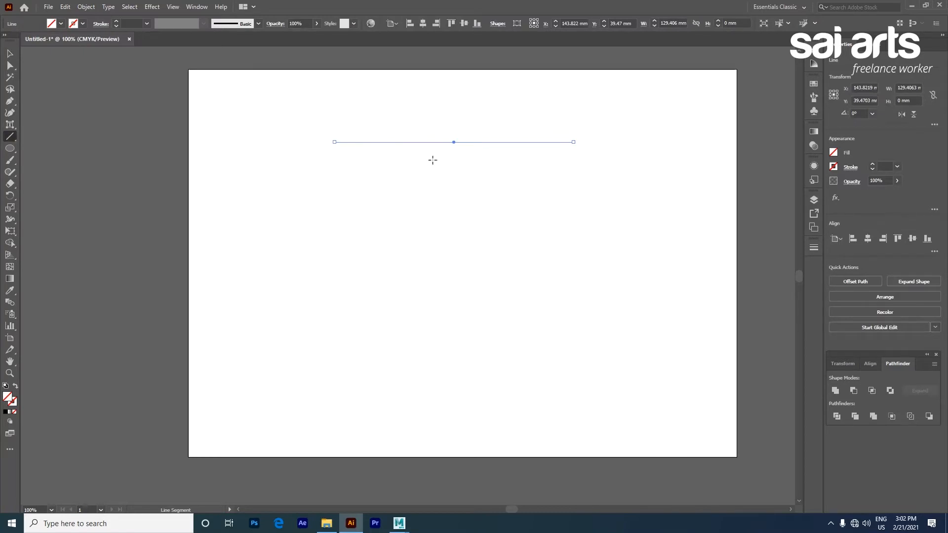
pyautogui.click(83, 24)
pyautogui.click(27, 40)
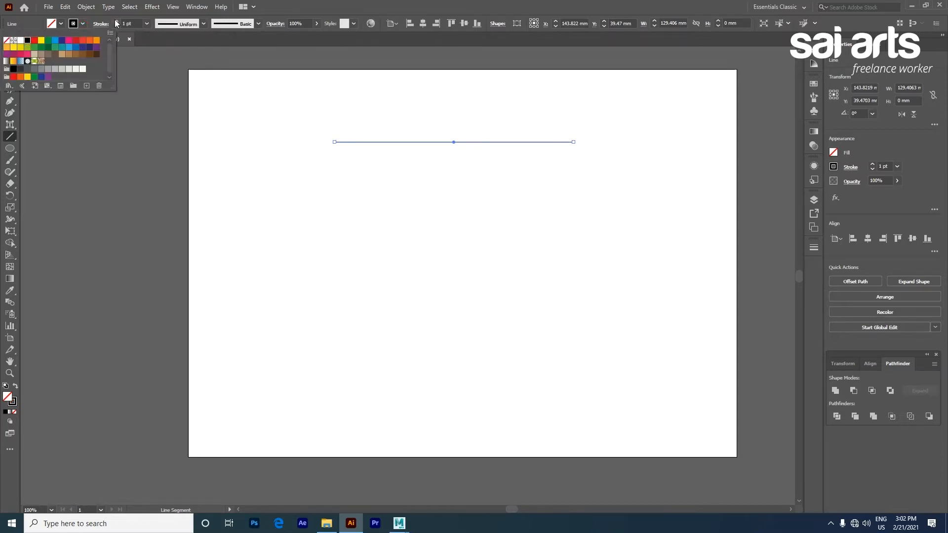
# Step: Set the line's stroke weight to 11 pt and deselect it
pyautogui.click(114, 21)
pyautogui.click(114, 21)
pyautogui.click(115, 21)
pyautogui.click(115, 21)
pyautogui.click(115, 21)
pyautogui.click(115, 21)
pyautogui.click(116, 21)
pyautogui.click(115, 22)
pyautogui.click(115, 22)
pyautogui.click(115, 21)
pyautogui.click(9, 54)
pyautogui.click(675, 161)
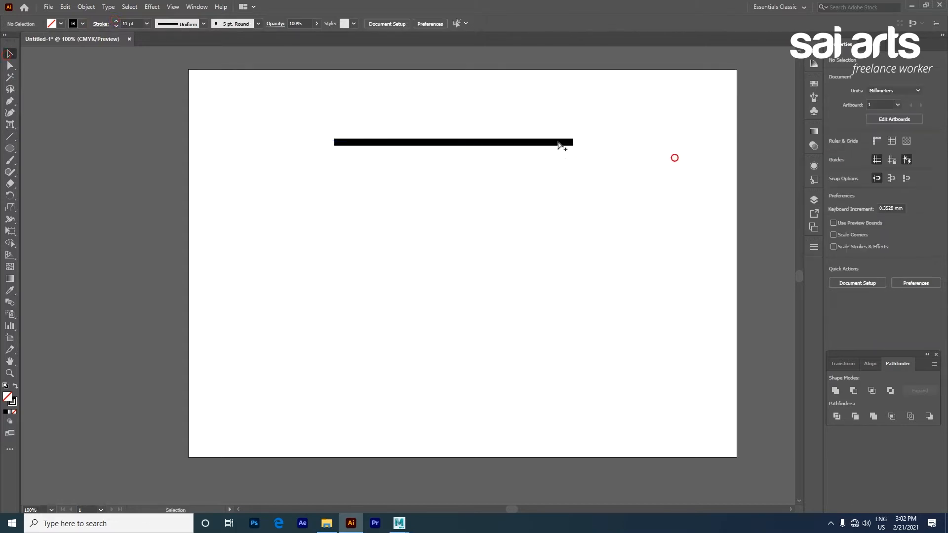
# Step: Move the line down by about 5 mm and show the Stroke options for it
pyautogui.scroll(1, 558, 148)
pyautogui.click(529, 146)
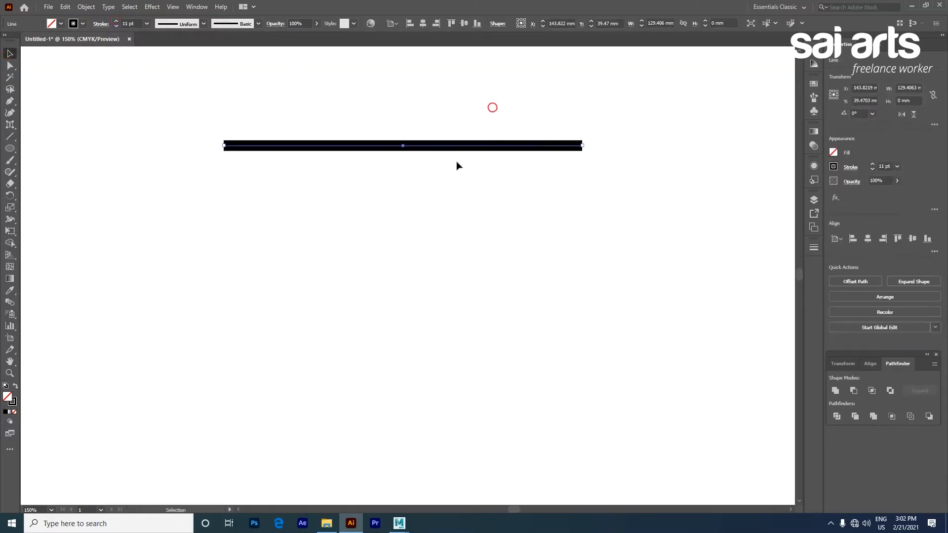
pyautogui.moveTo(466, 144); pyautogui.dragTo(463, 157)
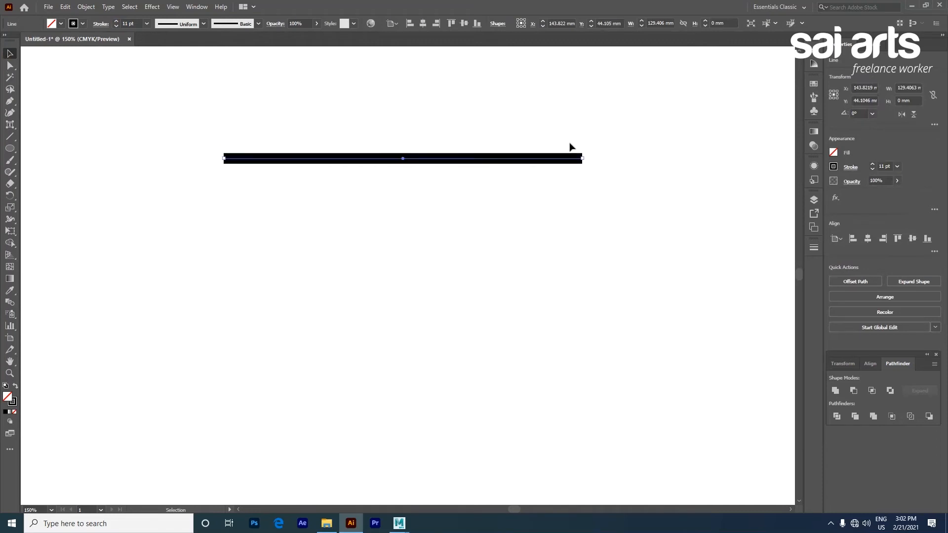
pyautogui.click(193, 6)
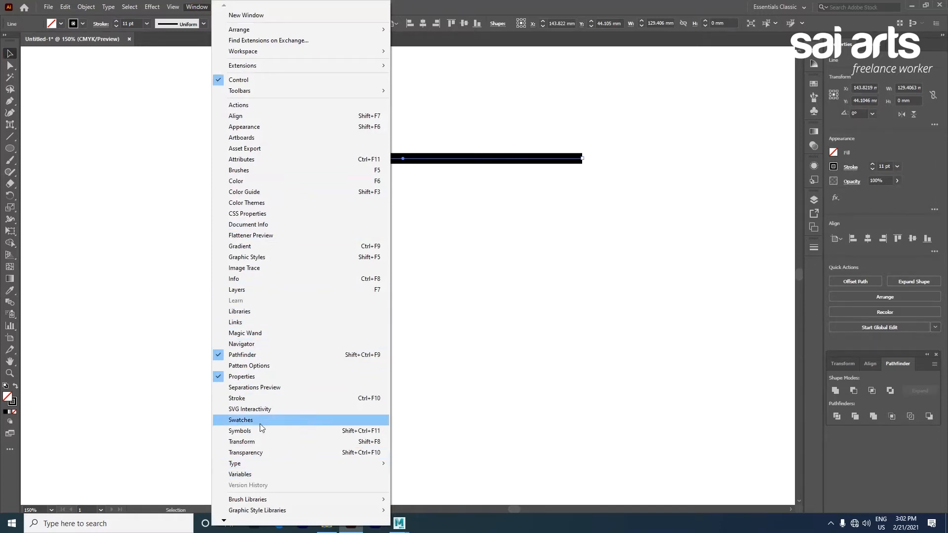
pyautogui.click(260, 398)
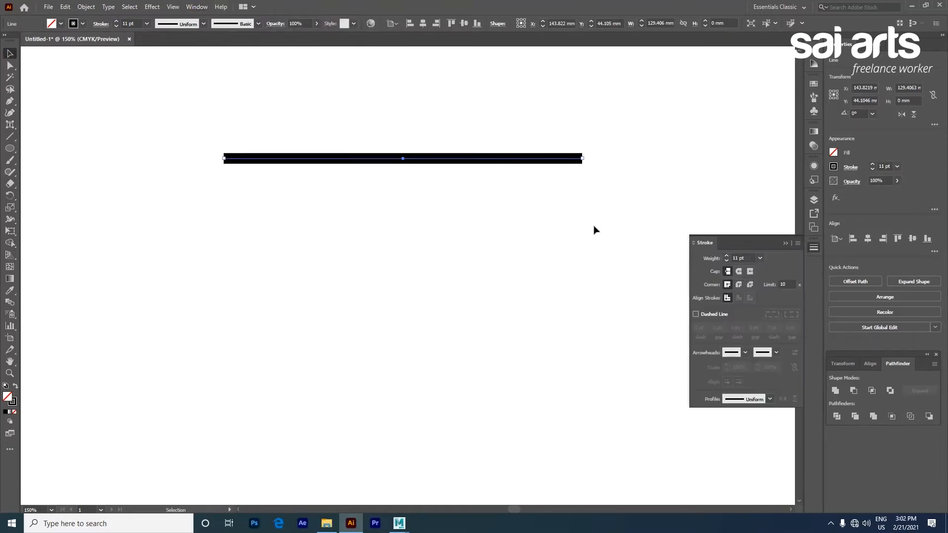
# Step: Try the round and butt caps on the line, then apply the projecting cap
pyautogui.click(739, 273)
pyautogui.click(728, 273)
pyautogui.click(739, 272)
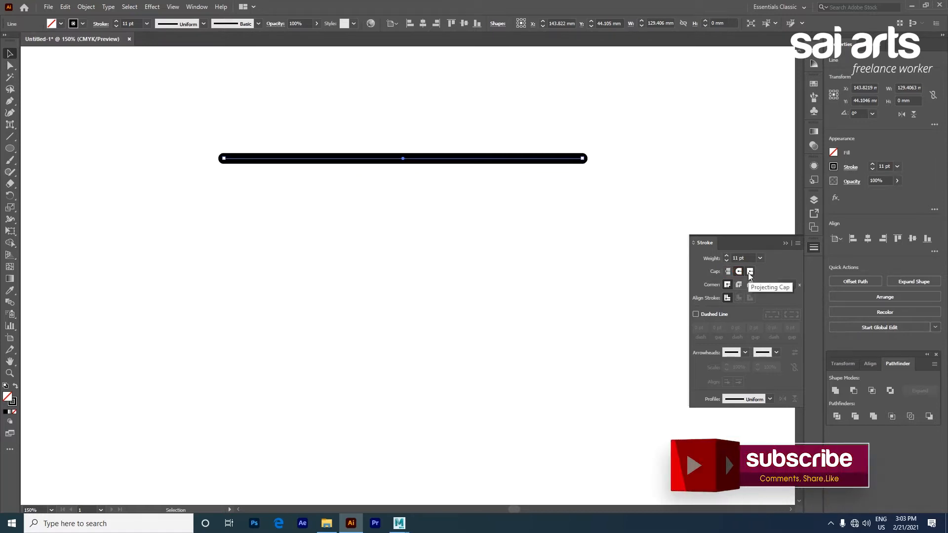
pyautogui.click(749, 273)
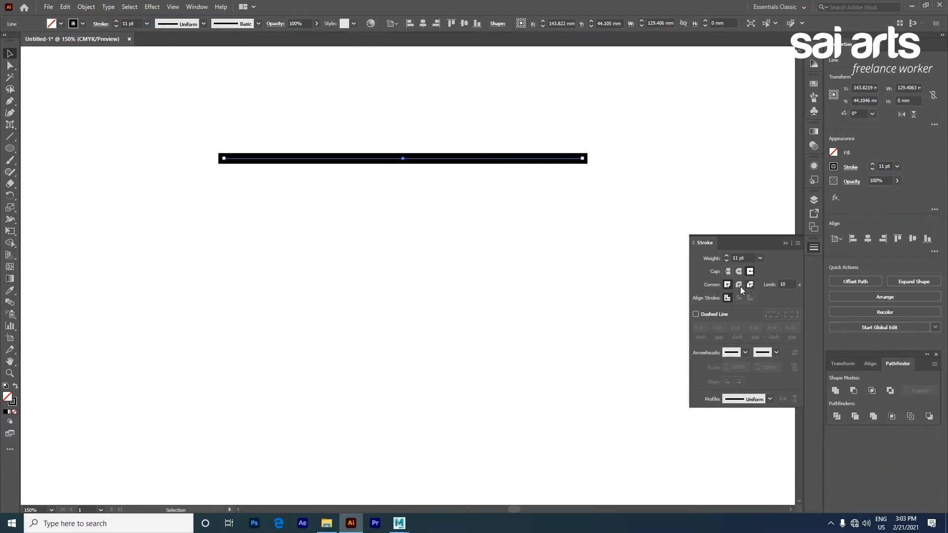
# Step: Draw a square about 54 mm wide below the line and fill it with yellow
pyautogui.moveTo(10, 148); pyautogui.dragTo(49, 148)
pyautogui.moveTo(345, 237); pyautogui.dragTo(469, 387)
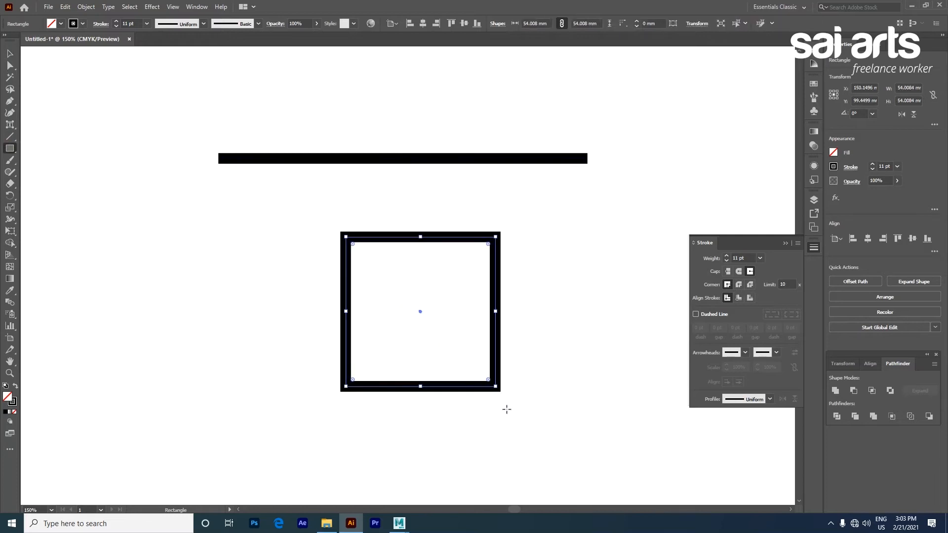
pyautogui.click(51, 24)
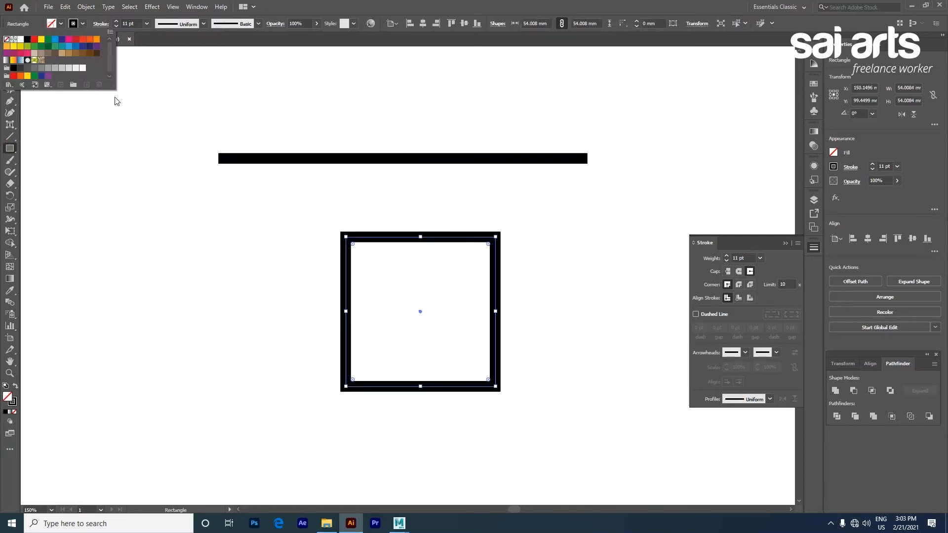
pyautogui.click(21, 46)
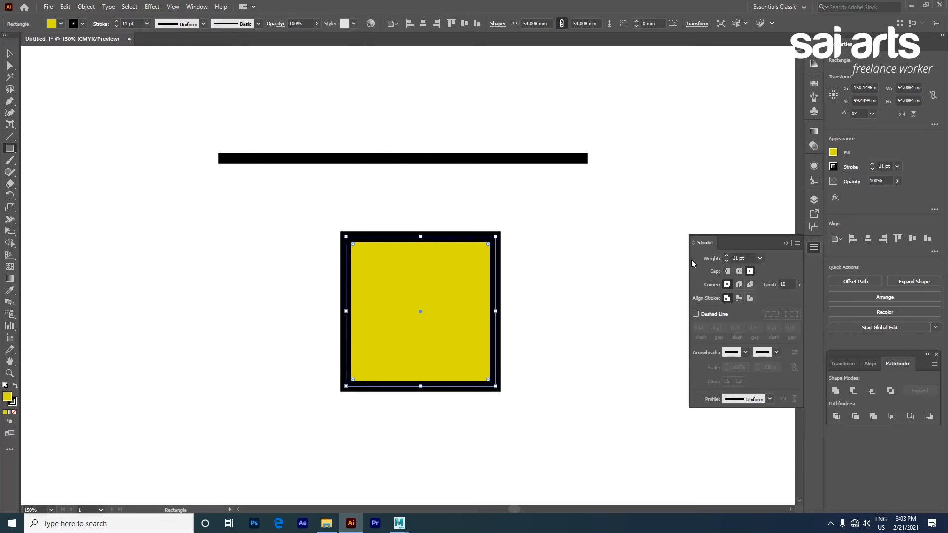
# Step: Try a round join on the square's stroke corners, then apply the bevel join
pyautogui.click(739, 286)
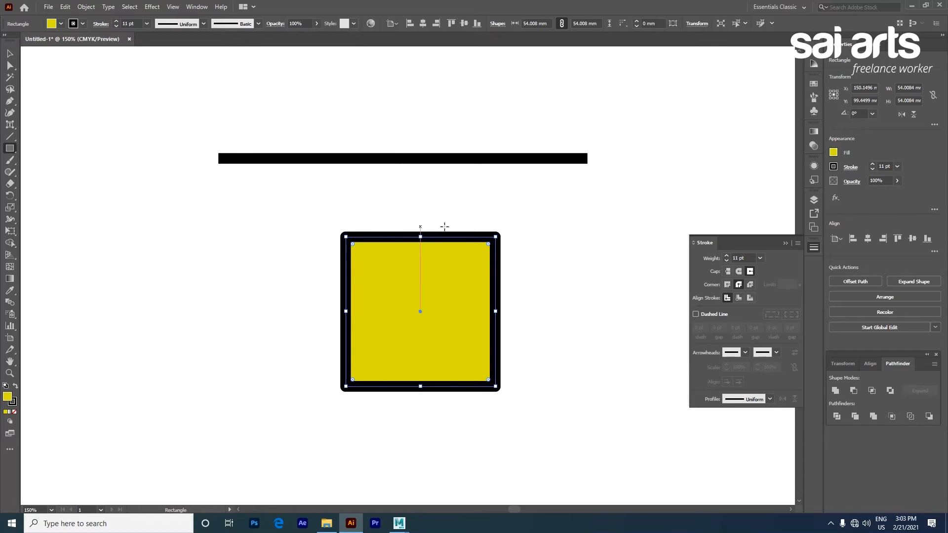
pyautogui.click(750, 285)
pyautogui.scroll(2, 499, 236)
pyautogui.scroll(-3, 485, 230)
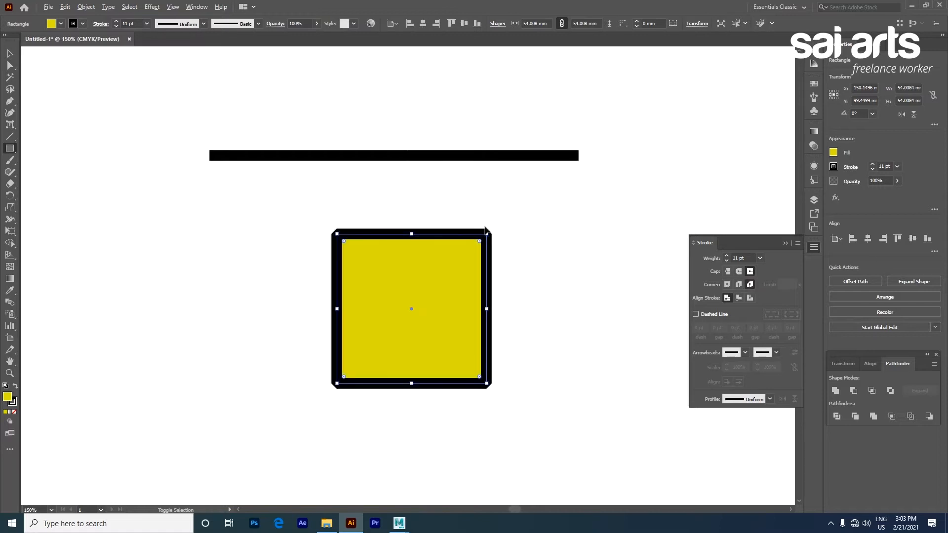
# Step: Duplicate the yellow square about 66 mm to the right, level with the original
pyautogui.press('v')
pyautogui.moveTo(440, 292); pyautogui.dragTo(563, 292)
pyautogui.scroll(1, 611, 277)
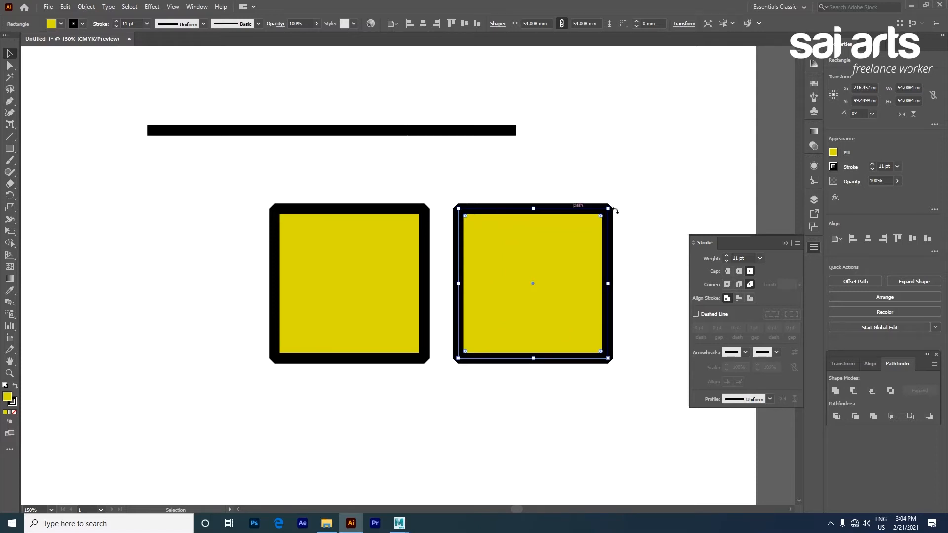
# Step: Place another copy of the square below the first one and align its stroke to the inside
pyautogui.click(739, 299)
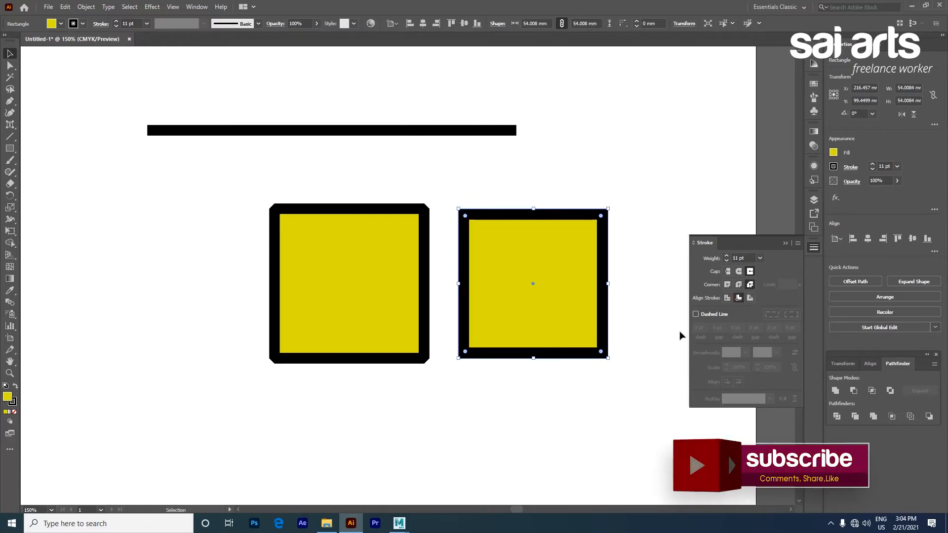
pyautogui.hotkey('ctrl', 'z')
pyautogui.moveTo(514, 277); pyautogui.dragTo(319, 444)
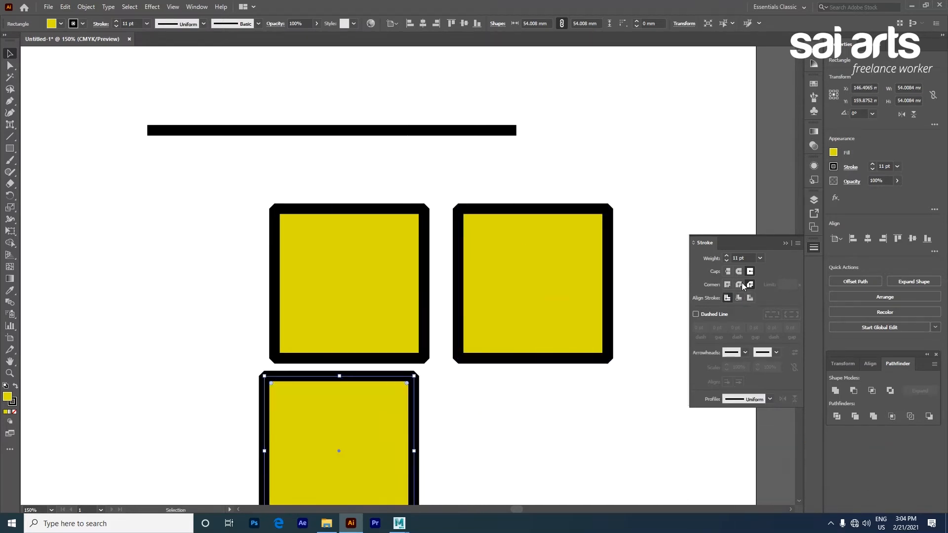
pyautogui.click(739, 298)
# Step: Duplicate the lower square to its right, align the copy's stroke to the outside and give it a miter join
pyautogui.moveTo(458, 367); pyautogui.dragTo(434, 258)
pyautogui.moveTo(344, 307); pyautogui.dragTo(535, 307)
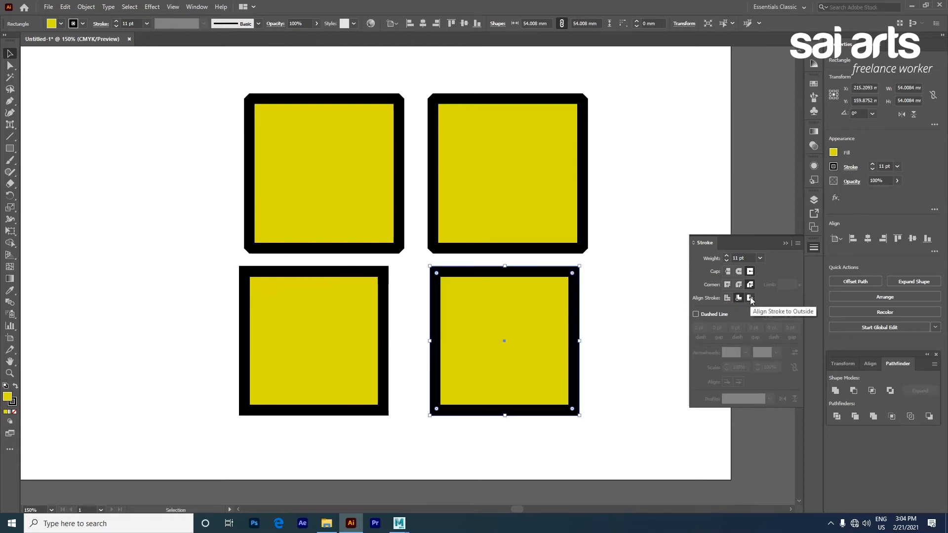
pyautogui.click(751, 297)
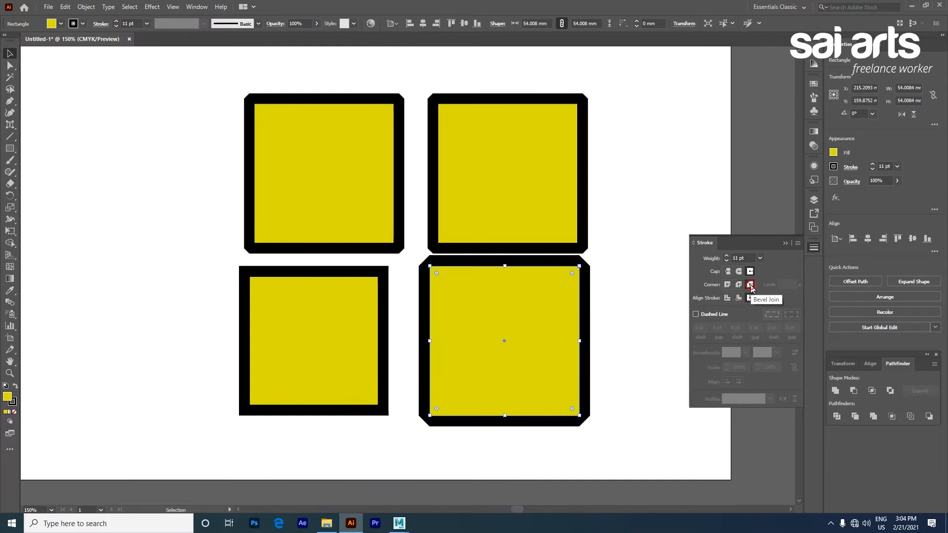
pyautogui.click(729, 285)
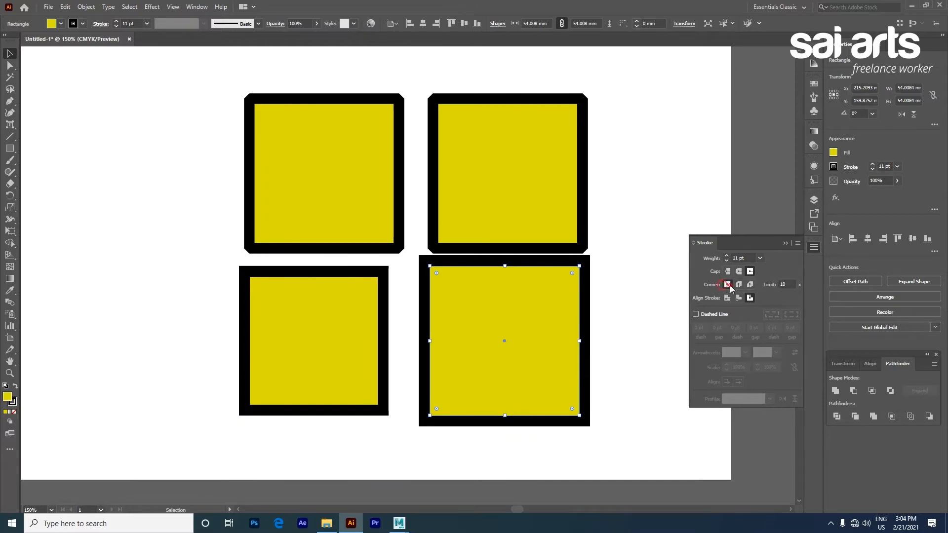
pyautogui.click(496, 130)
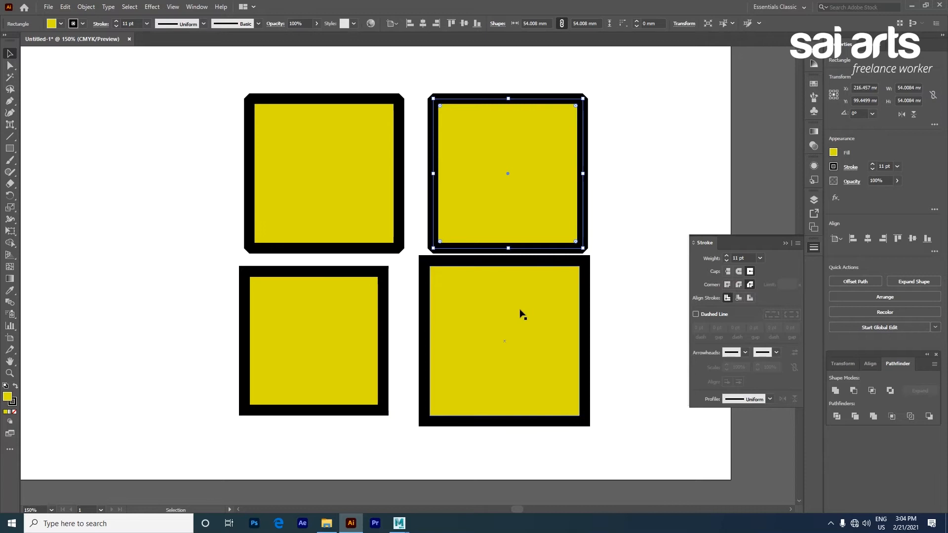
pyautogui.hotkey('ctrl', '-')
pyautogui.hotkey('ctrl', '-')
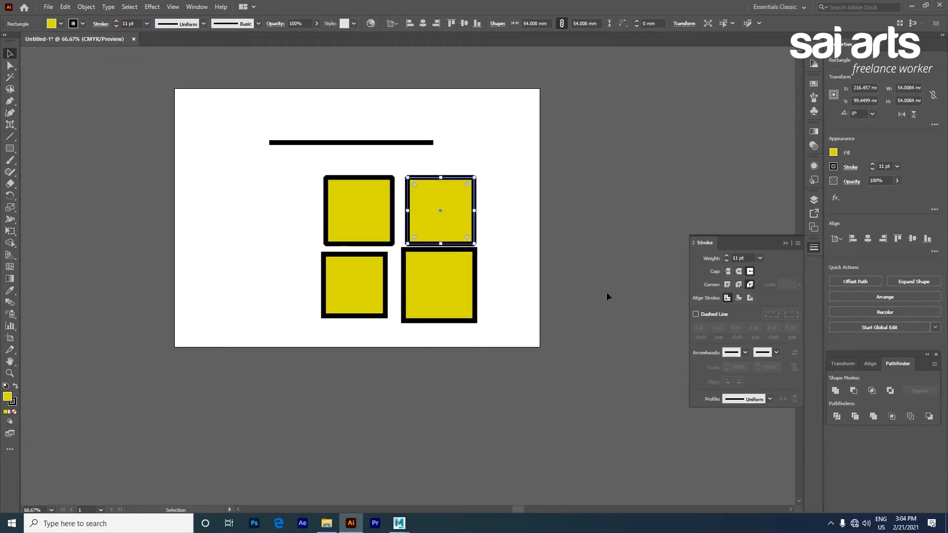
pyautogui.moveTo(294, 189); pyautogui.dragTo(475, 297)
pyautogui.press('Delete')
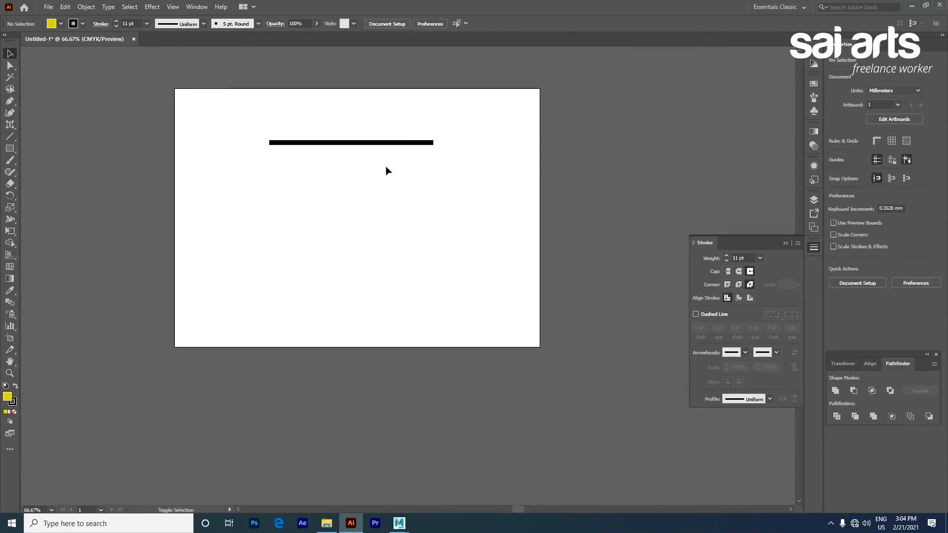
pyautogui.hotkey('ctrl', 'z')
# Step: Duplicate the line about 24 mm above the original and turn the copy into a dashed line
pyautogui.moveTo(359, 177); pyautogui.dragTo(418, 171)
pyautogui.click(449, 171)
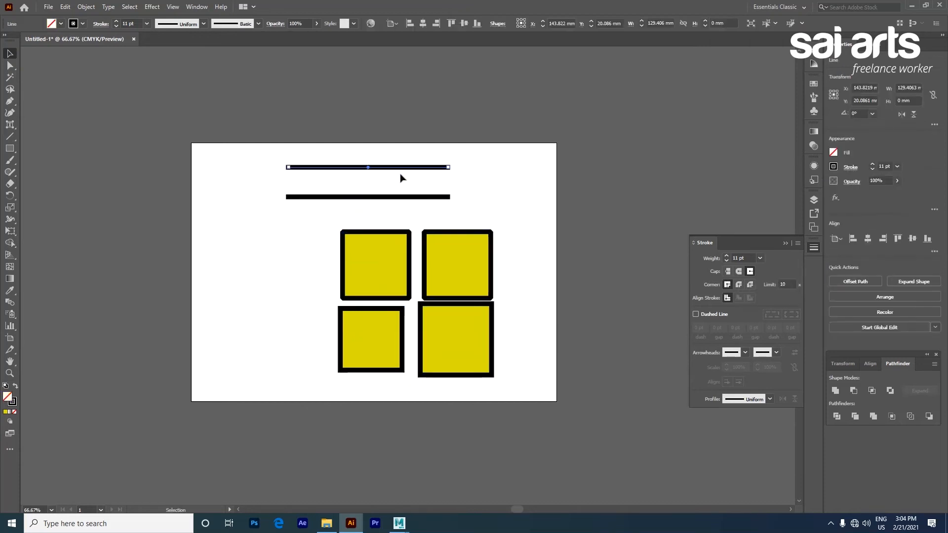
pyautogui.click(695, 314)
pyautogui.scroll(2, 402, 166)
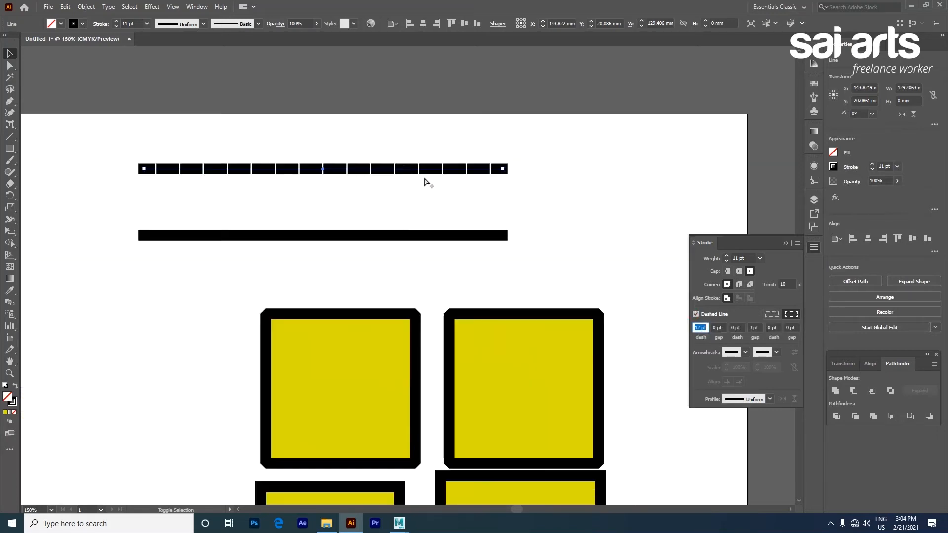
# Step: Set the upper line's dash length to 20 pt and its gap to 10 pt
pyautogui.write('0')
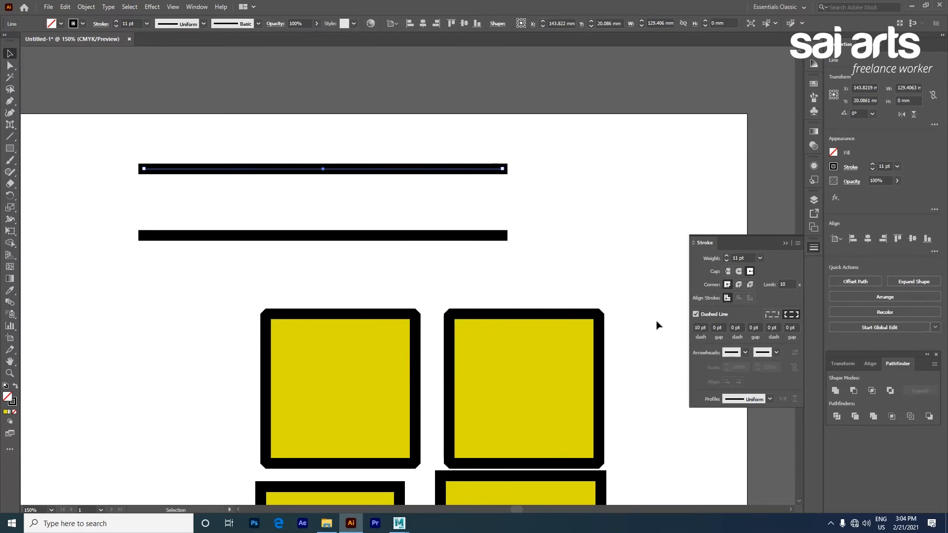
pyautogui.click(700, 329)
pyautogui.write('20')
pyautogui.press('Return')
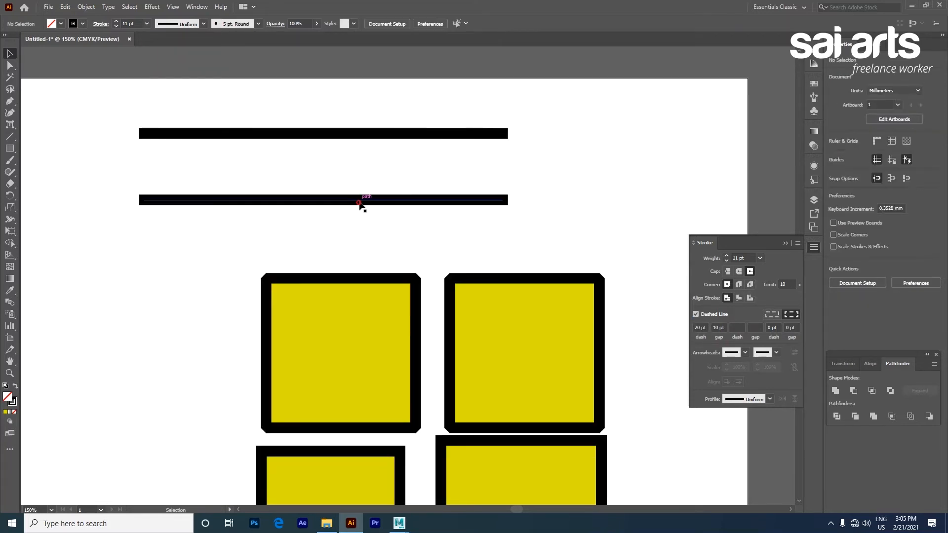
# Step: Add the Arrow 1 arrowhead to both ends of the lower line
pyautogui.click(359, 202)
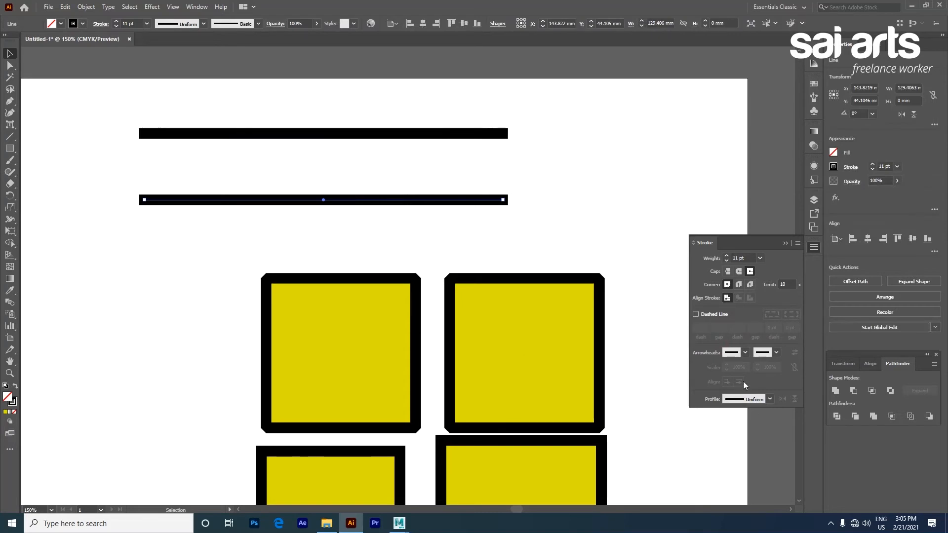
pyautogui.click(745, 352)
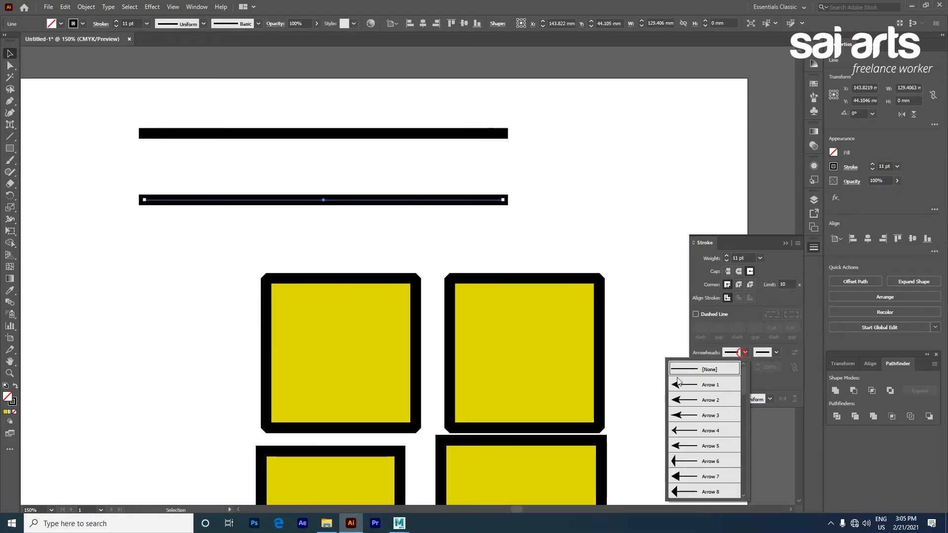
pyautogui.click(686, 383)
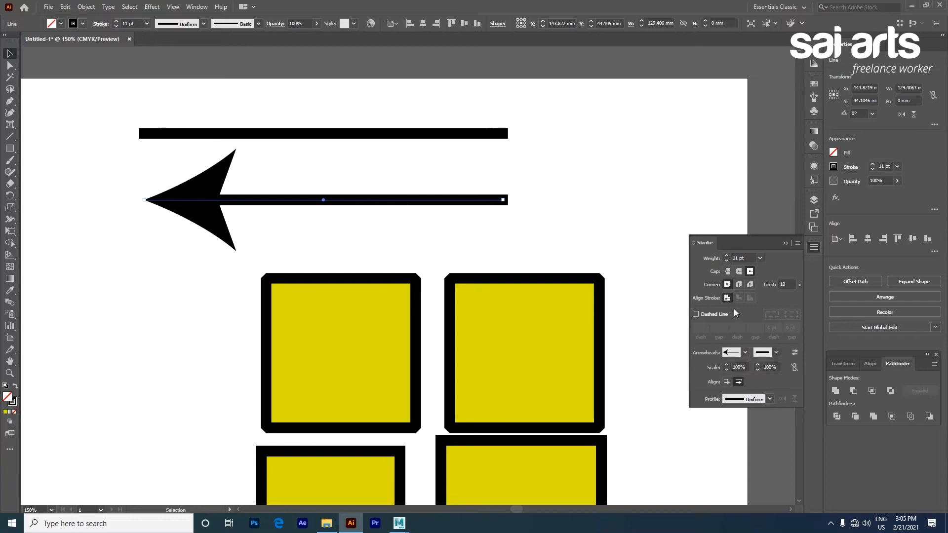
pyautogui.click(776, 352)
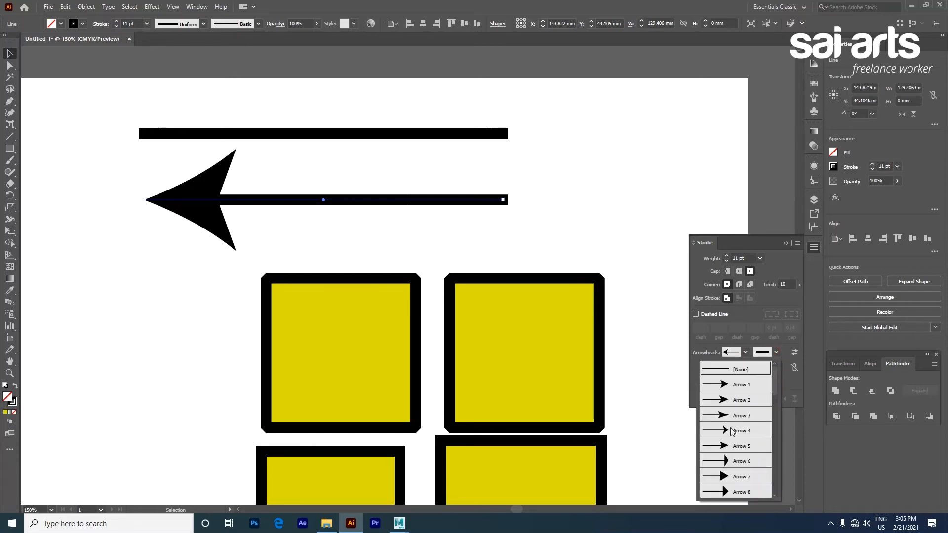
pyautogui.click(732, 390)
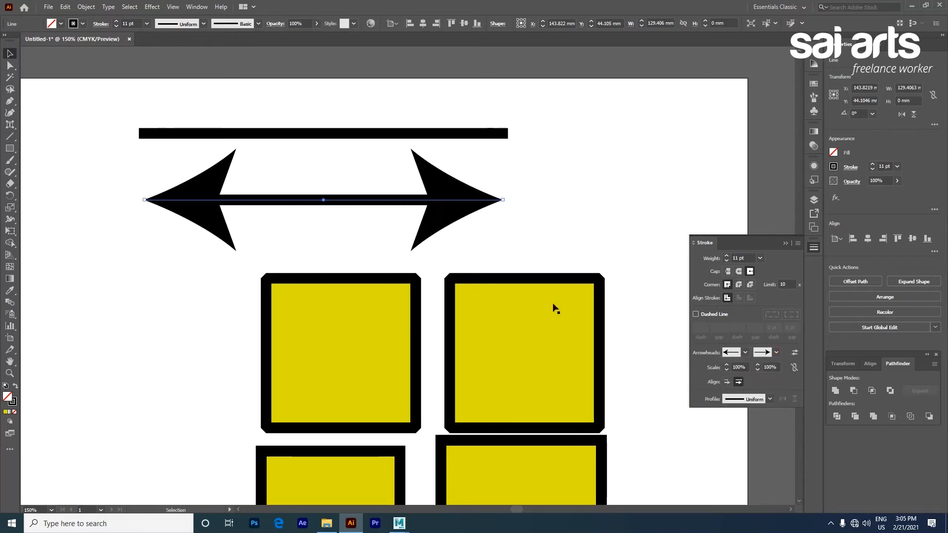
# Step: Change the arrowhead at the lower line's left end to the Arrow 18 feather style
pyautogui.click(743, 355)
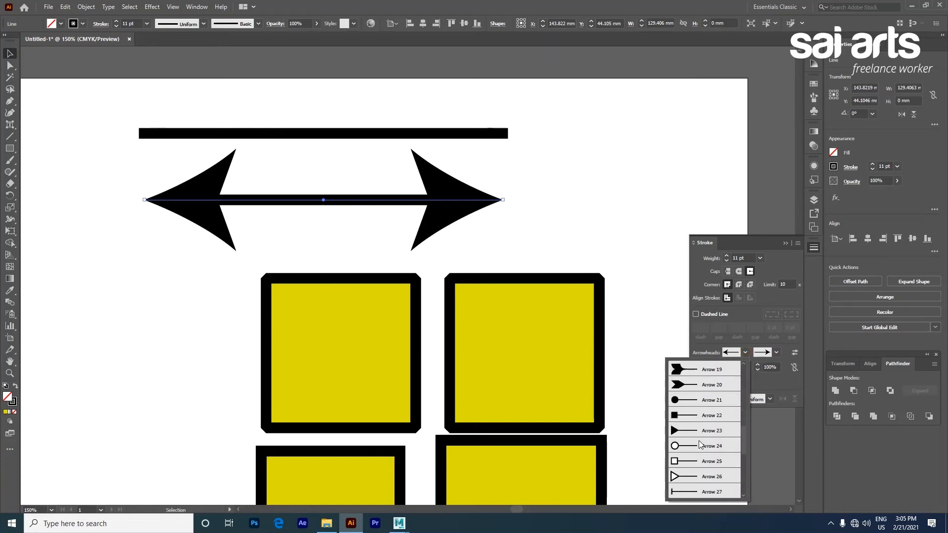
pyautogui.scroll(1, 700, 444)
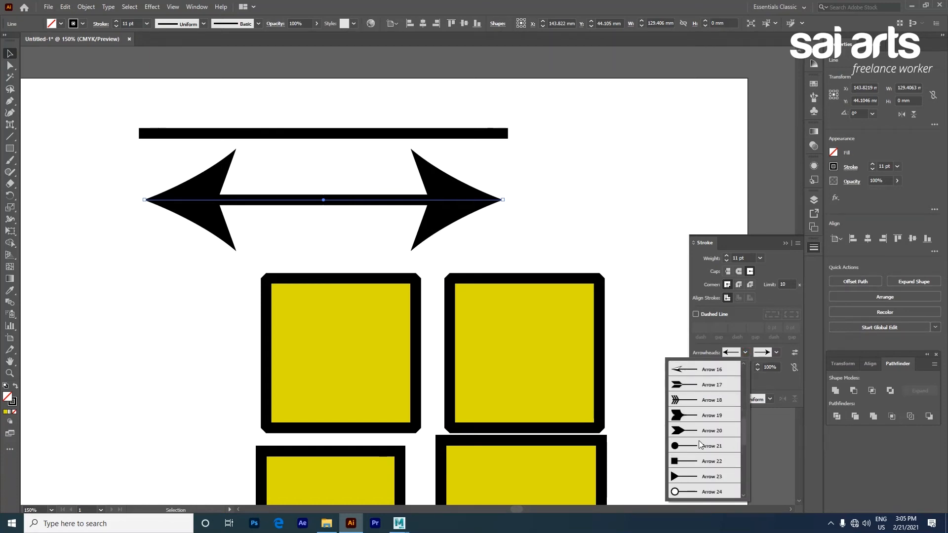
pyautogui.click(684, 399)
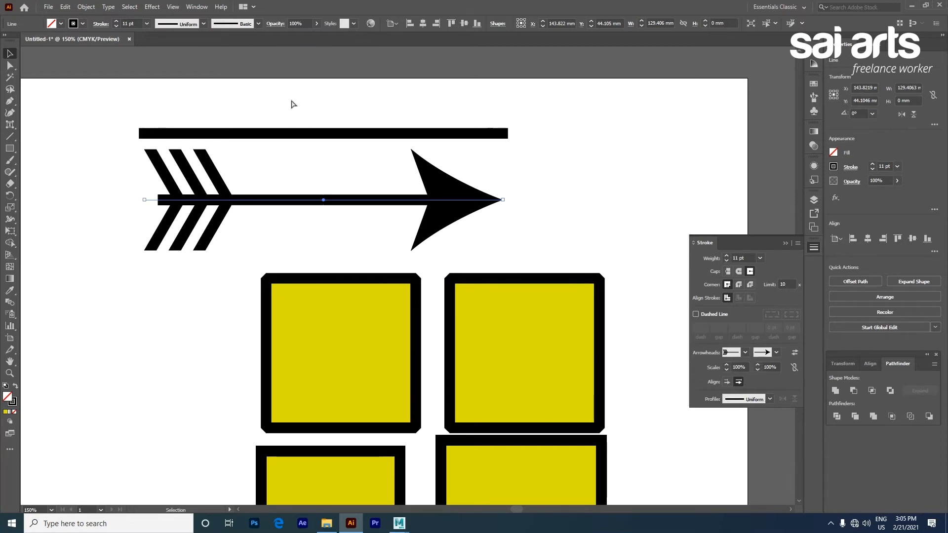
# Step: Delete all the lines and squares from the artboard
pyautogui.scroll(-2, 318, 165)
pyautogui.moveTo(280, 195); pyautogui.dragTo(484, 360)
pyautogui.press('Delete')
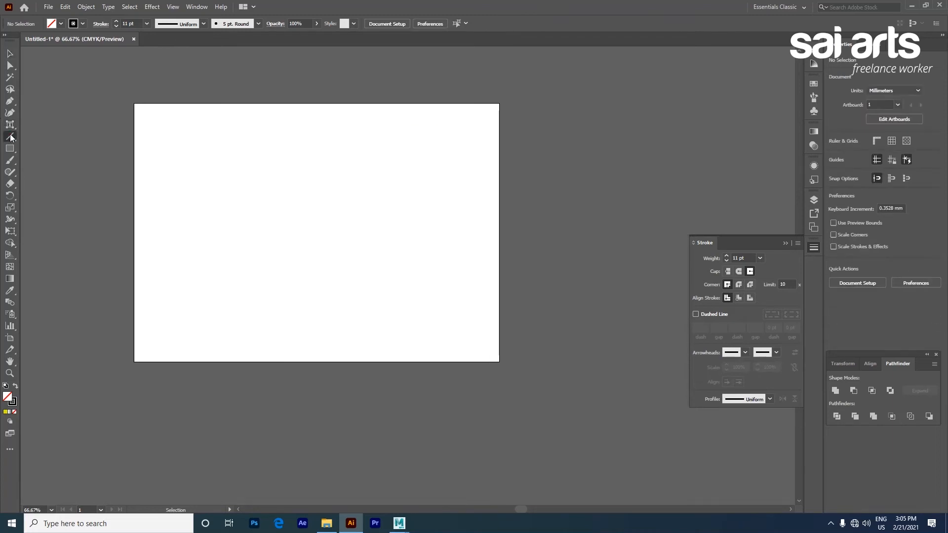
# Step: Draw an arc about 82 mm wide and 73 mm high near the artboard's upper middle with the Arc Tool
pyautogui.click(10, 136)
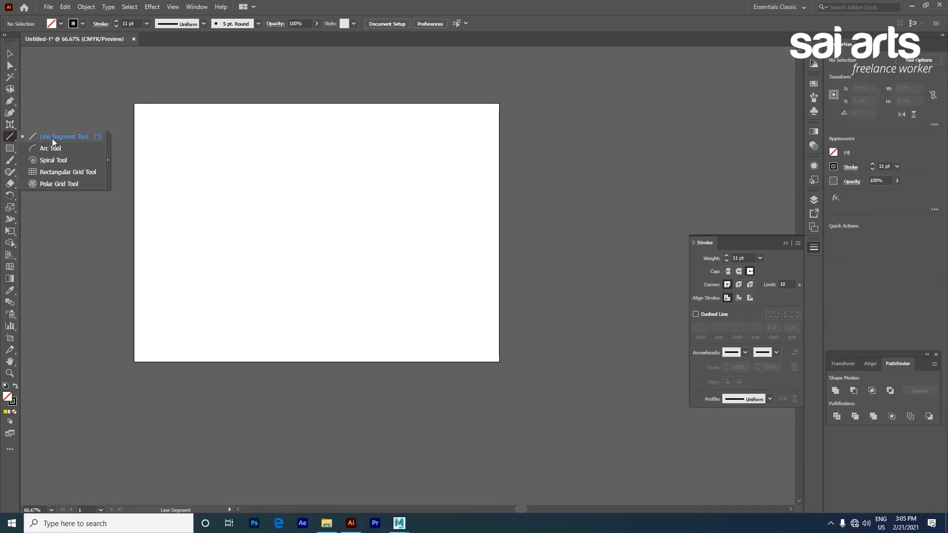
pyautogui.click(10, 136)
pyautogui.click(51, 148)
pyautogui.moveTo(304, 149); pyautogui.dragTo(402, 238)
pyautogui.scroll(1, 276, 183)
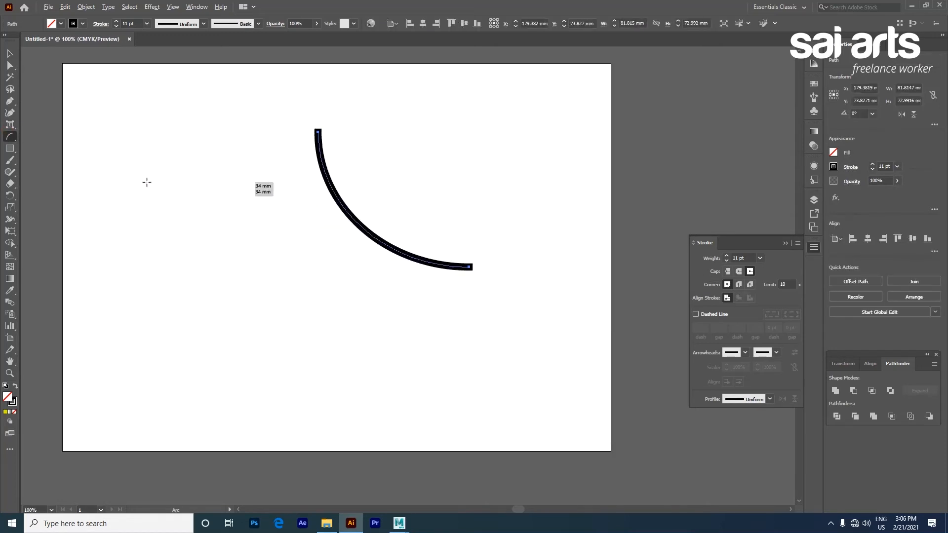
# Step: Draw a large spiral to the left of the arc with the Spiral Tool
pyautogui.click(10, 136)
pyautogui.click(51, 160)
pyautogui.moveTo(148, 194); pyautogui.dragTo(247, 294)
# Step: Draw a rectangular grid about 71 mm wide and 60 mm high at the artboard's lower edge, below the arc
pyautogui.rightClick(10, 138)
pyautogui.click(38, 172)
pyautogui.moveTo(393, 350); pyautogui.dragTo(524, 460)
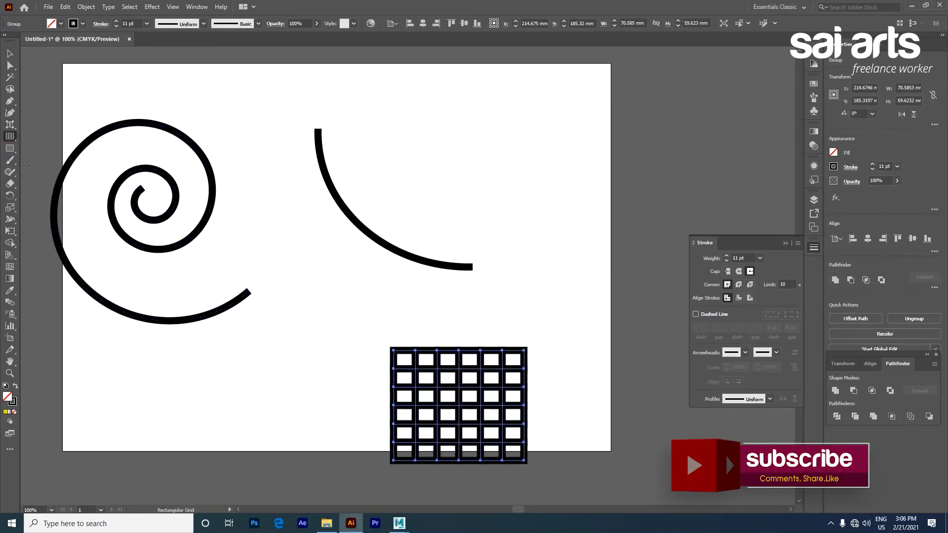
# Step: Draw a polar grid about 67 mm wide and 68 mm high to the right of the arc
pyautogui.rightClick(12, 143)
pyautogui.click(38, 184)
pyautogui.moveTo(517, 146)
pyautogui.mouseDown()
pyautogui.moveTo(661, 249)
pyautogui.moveTo(651, 251)
pyautogui.mouseUp()
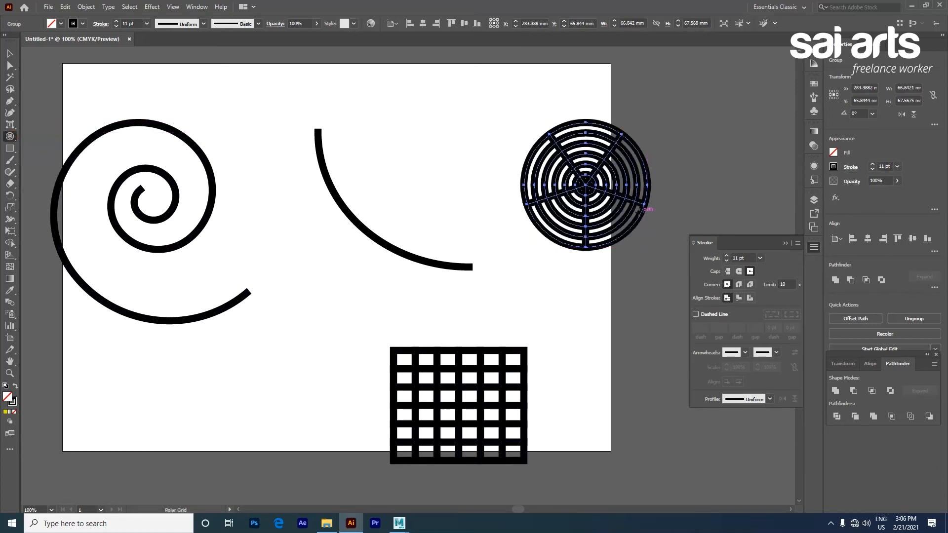
# Step: Delete the spiral, the arc and both grids
pyautogui.click(10, 53)
pyautogui.moveTo(97, 83); pyautogui.dragTo(601, 397)
pyautogui.press('Delete')
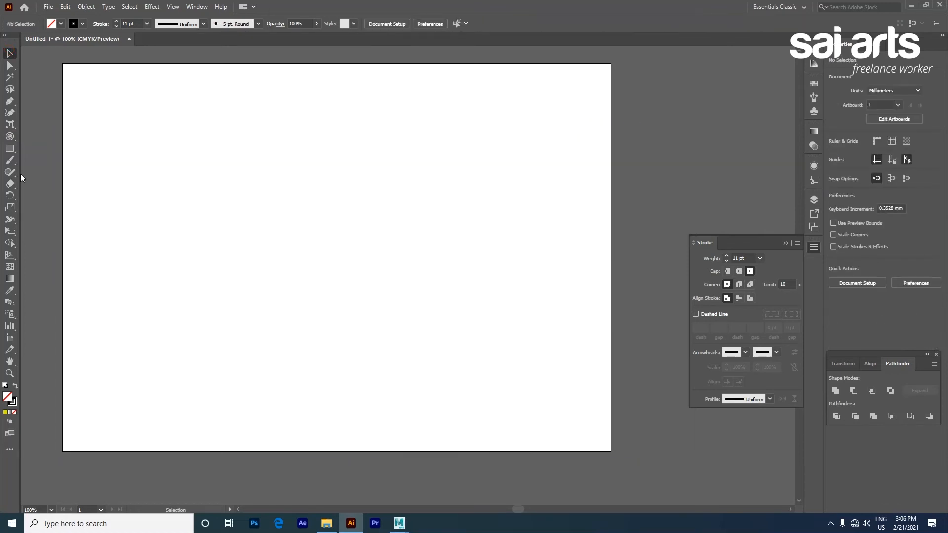
pyautogui.click(14, 149)
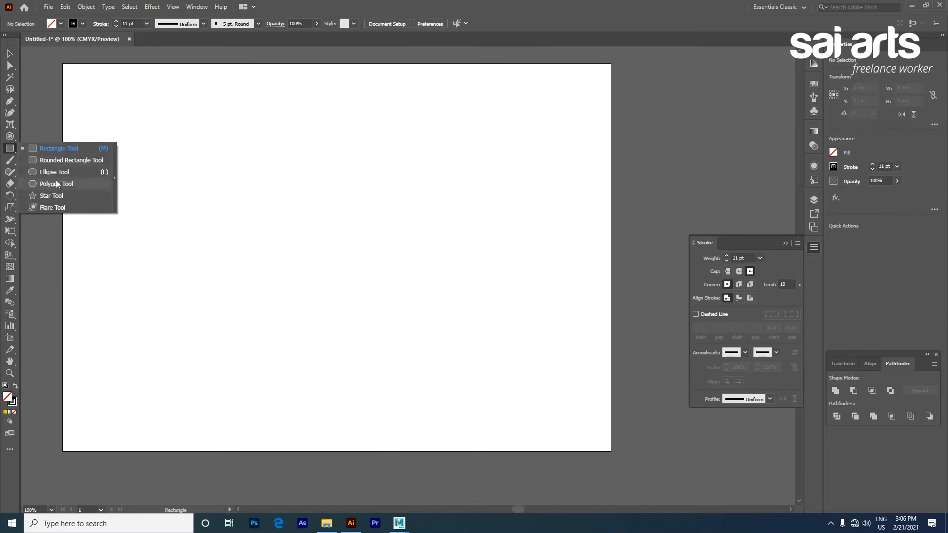
pyautogui.click(10, 150)
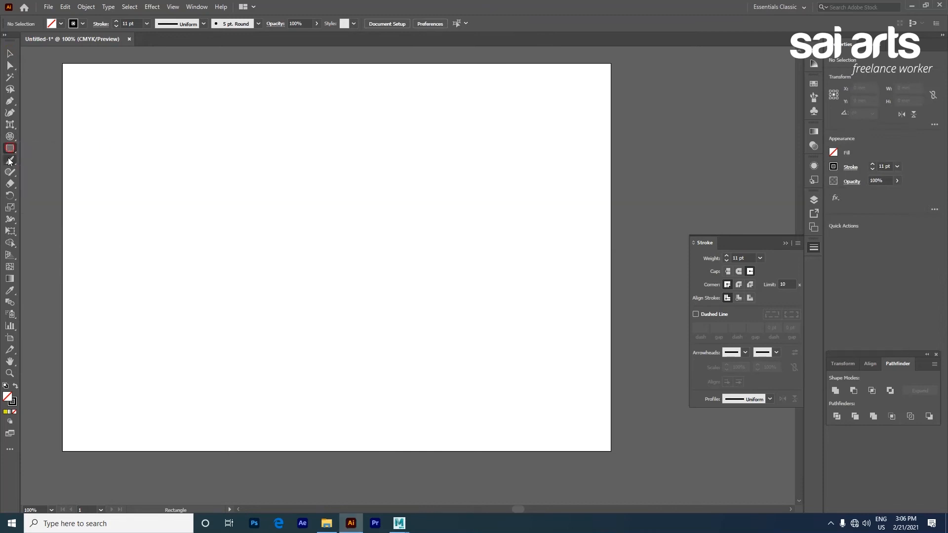
# Step: Paint a thin black freehand curve with the Paintbrush and scribble over it with a much thicker brush
pyautogui.click(10, 161)
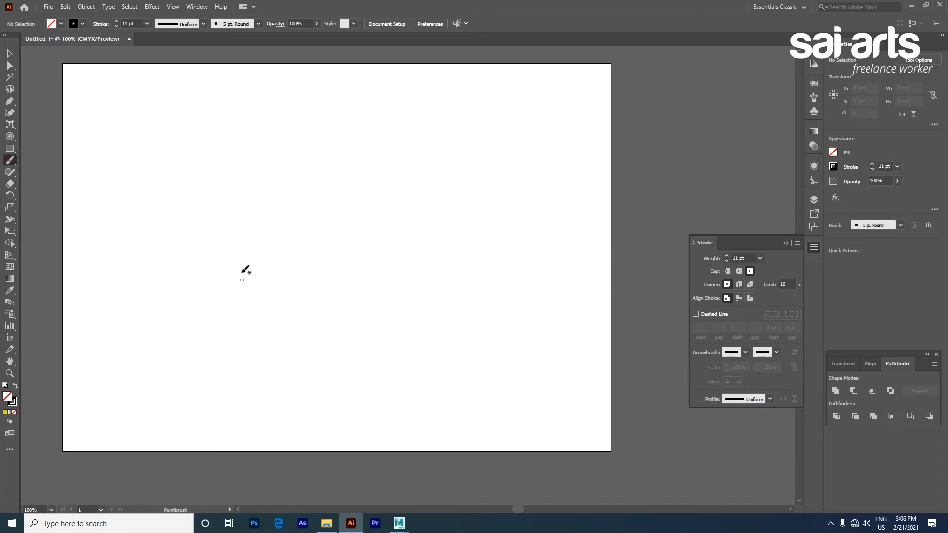
pyautogui.moveTo(282, 246)
pyautogui.mouseDown()
pyautogui.moveTo(329, 263)
pyautogui.moveTo(321, 203)
pyautogui.mouseUp()
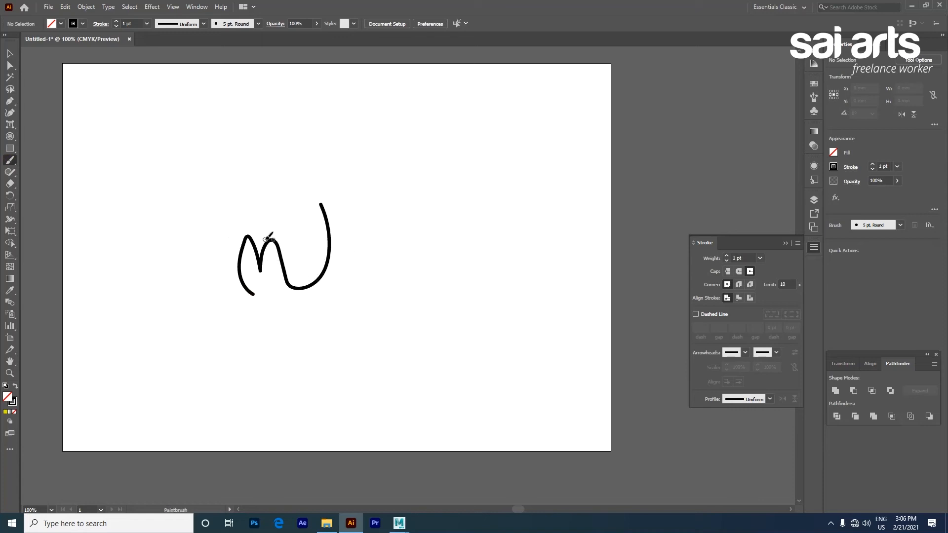
pyautogui.moveTo(258, 187)
pyautogui.mouseDown()
pyautogui.moveTo(241, 298)
pyautogui.moveTo(265, 205)
pyautogui.moveTo(225, 326)
pyautogui.moveTo(275, 248)
pyautogui.moveTo(233, 274)
pyautogui.moveTo(276, 255)
pyautogui.moveTo(262, 289)
pyautogui.mouseUp()
# Step: Add another thick black stroke beside the scribble, set the stroke colour to purple and paint over the lower part
pyautogui.click(813, 63)
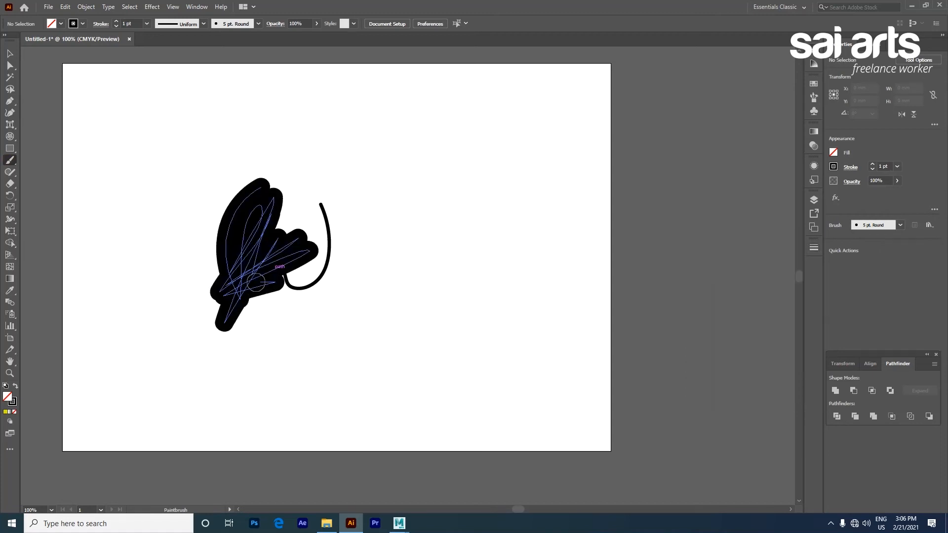
pyautogui.click(757, 72)
pyautogui.moveTo(350, 242); pyautogui.dragTo(395, 245)
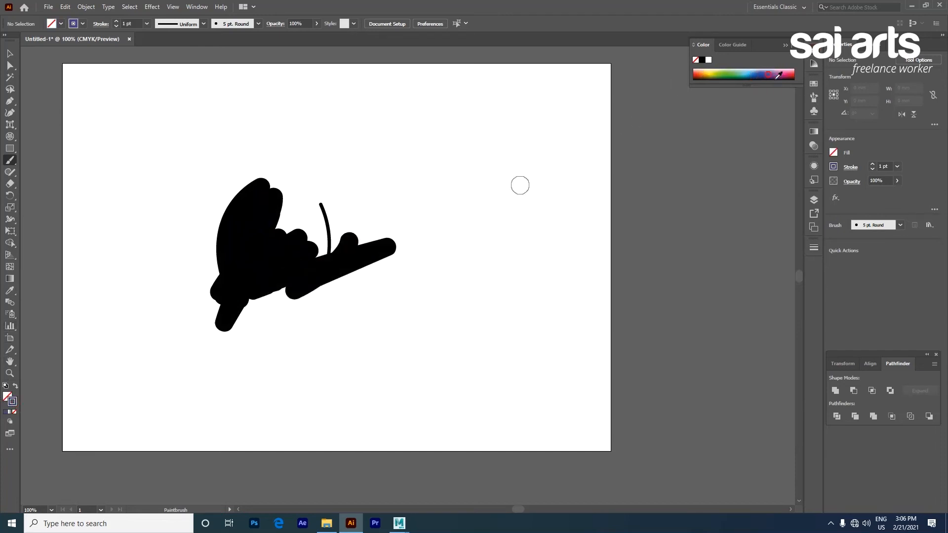
pyautogui.moveTo(302, 309)
pyautogui.mouseDown()
pyautogui.moveTo(402, 271)
pyautogui.moveTo(242, 299)
pyautogui.moveTo(266, 269)
pyautogui.moveTo(367, 248)
pyautogui.mouseUp()
# Step: Delete all the Paintbrush strokes from the artboard
pyautogui.click(10, 54)
pyautogui.moveTo(172, 125)
pyautogui.mouseDown()
pyautogui.moveTo(371, 307)
pyautogui.moveTo(404, 318)
pyautogui.moveTo(394, 303)
pyautogui.mouseUp()
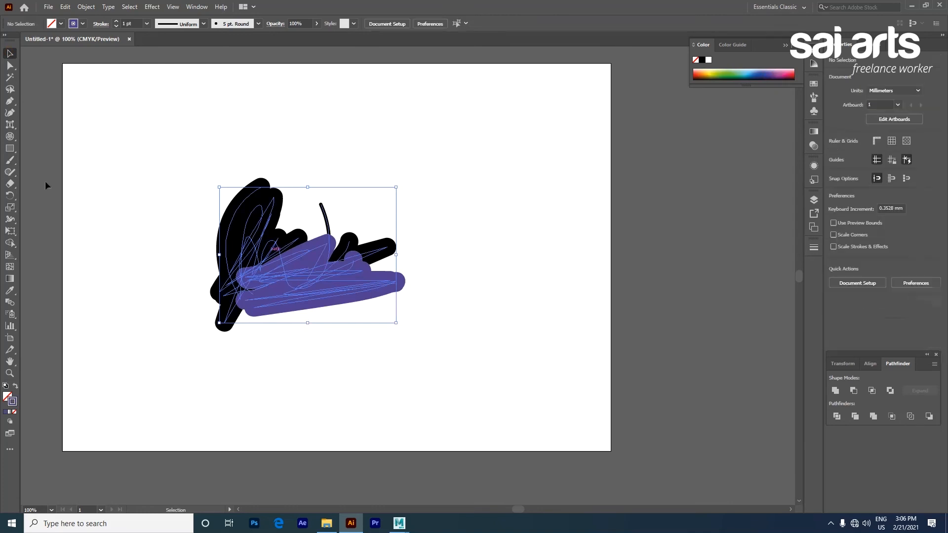
pyautogui.press('Delete')
# Step: Paint overlapping diagonal purple strokes with the Blob Brush and move the merged shape up and to the right
pyautogui.click(9, 160)
pyautogui.click(30, 172)
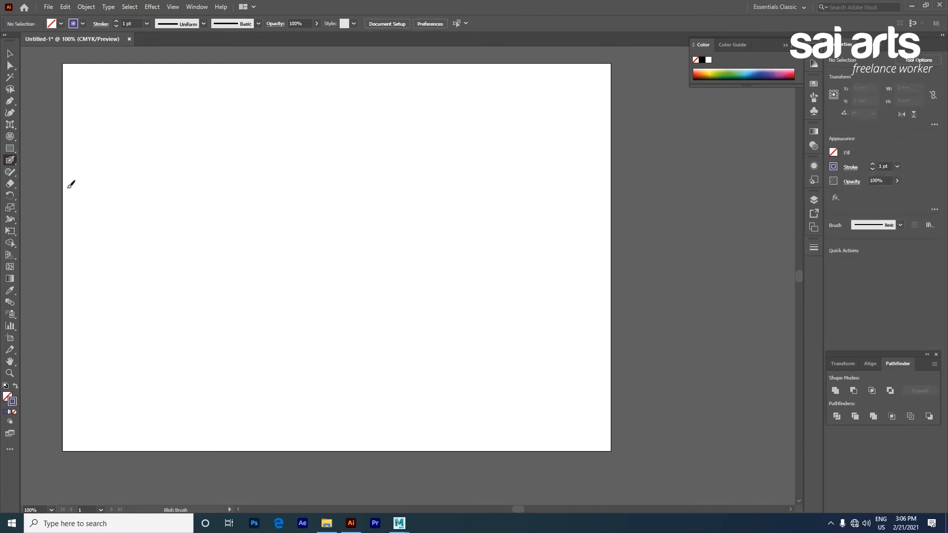
pyautogui.moveTo(255, 298)
pyautogui.mouseDown()
pyautogui.moveTo(279, 253)
pyautogui.moveTo(342, 191)
pyautogui.mouseUp()
pyautogui.moveTo(259, 329)
pyautogui.mouseDown()
pyautogui.moveTo(291, 278)
pyautogui.moveTo(364, 203)
pyautogui.mouseUp()
pyautogui.click(263, 350)
pyautogui.moveTo(286, 324)
pyautogui.mouseDown()
pyautogui.moveTo(364, 237)
pyautogui.moveTo(386, 236)
pyautogui.mouseUp()
pyautogui.moveTo(257, 388)
pyautogui.mouseDown()
pyautogui.moveTo(300, 332)
pyautogui.moveTo(392, 252)
pyautogui.mouseUp()
pyautogui.press('v')
pyautogui.moveTo(329, 281); pyautogui.dragTo(444, 246)
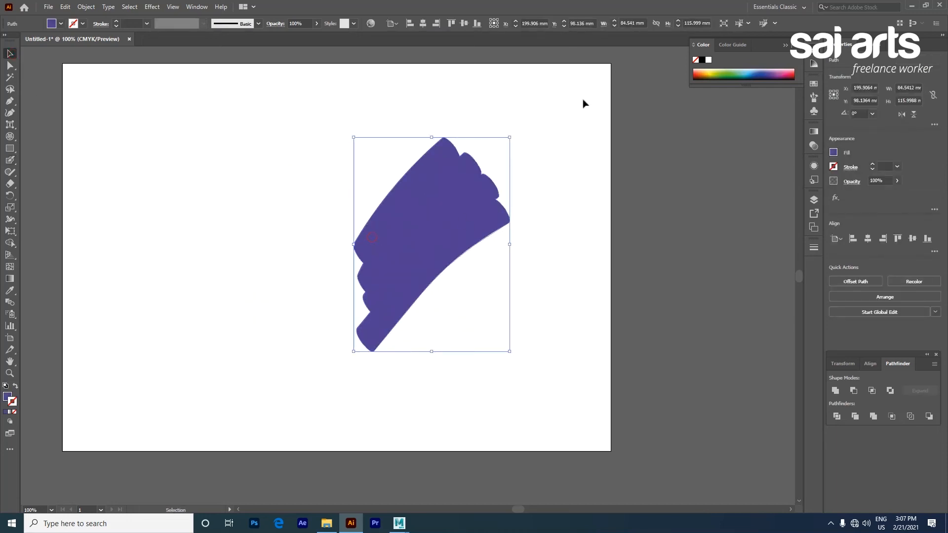
# Step: Set the stroke colour to orange and paint Blob Brush strokes along the purple shape's lower right edge
pyautogui.click(701, 72)
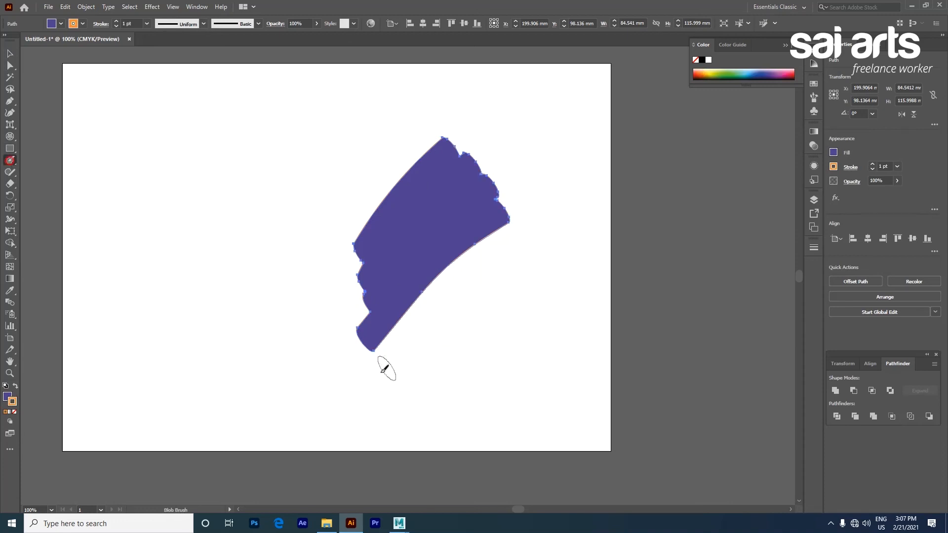
pyautogui.moveTo(385, 366)
pyautogui.mouseDown()
pyautogui.moveTo(406, 315)
pyautogui.moveTo(496, 223)
pyautogui.mouseUp()
pyautogui.moveTo(401, 372)
pyautogui.mouseDown()
pyautogui.moveTo(468, 281)
pyautogui.moveTo(523, 238)
pyautogui.mouseUp()
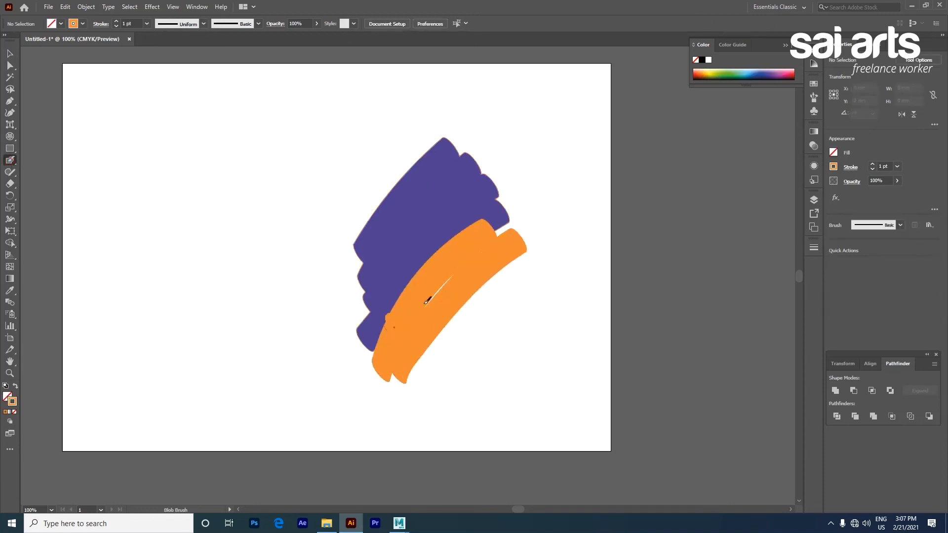
# Step: Move the orange and purple shapes separately up and to the left, leaving them overlapping
pyautogui.click(8, 58)
pyautogui.moveTo(457, 296)
pyautogui.mouseDown()
pyautogui.moveTo(479, 336)
pyautogui.moveTo(413, 254)
pyautogui.mouseUp()
pyautogui.click(432, 228)
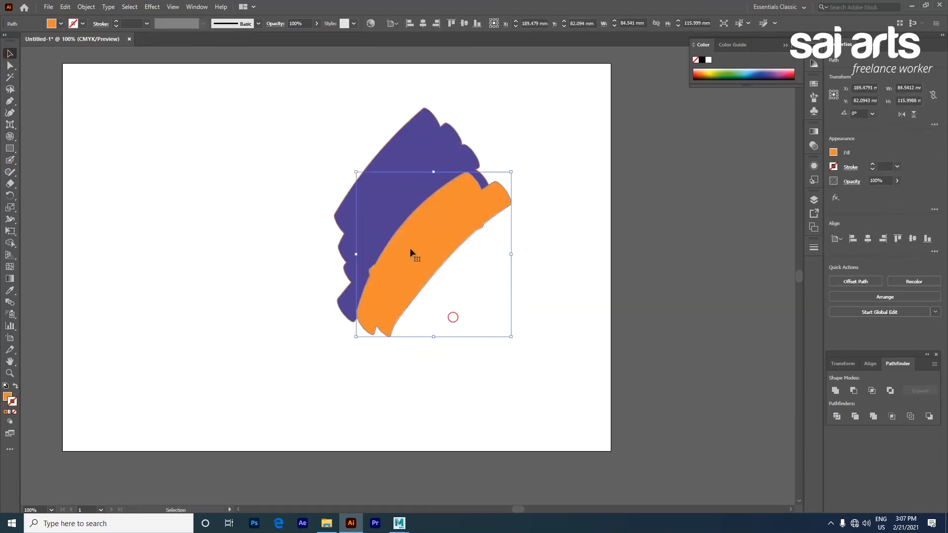
# Step: Draw two orange freehand curves on the left part of the artboard with the Paintbrush Tool
pyautogui.click(10, 160)
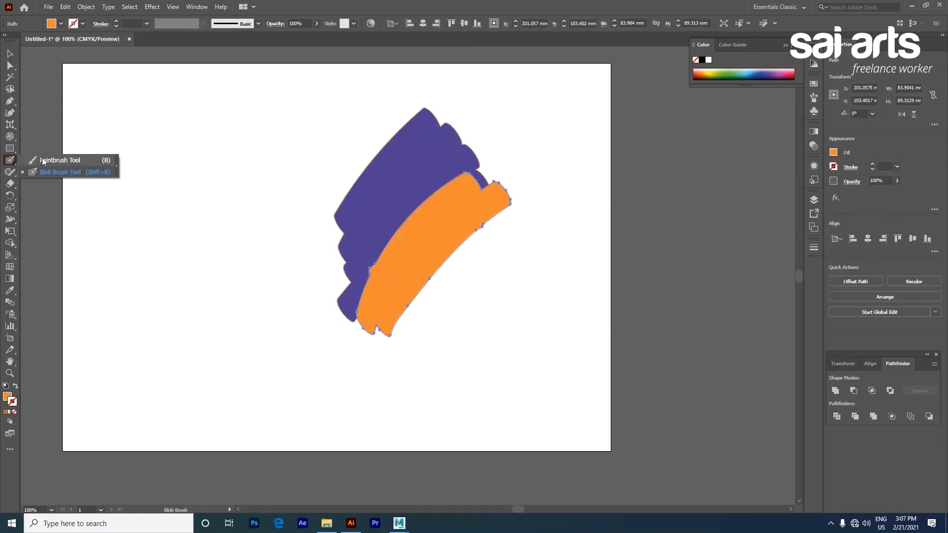
pyautogui.moveTo(143, 119); pyautogui.dragTo(103, 236)
pyautogui.moveTo(157, 109)
pyautogui.mouseDown()
pyautogui.moveTo(101, 237)
pyautogui.moveTo(94, 286)
pyautogui.mouseUp()
# Step: Move the two orange curves individually so they lie farther apart
pyautogui.click(11, 53)
pyautogui.moveTo(149, 125); pyautogui.dragTo(165, 159)
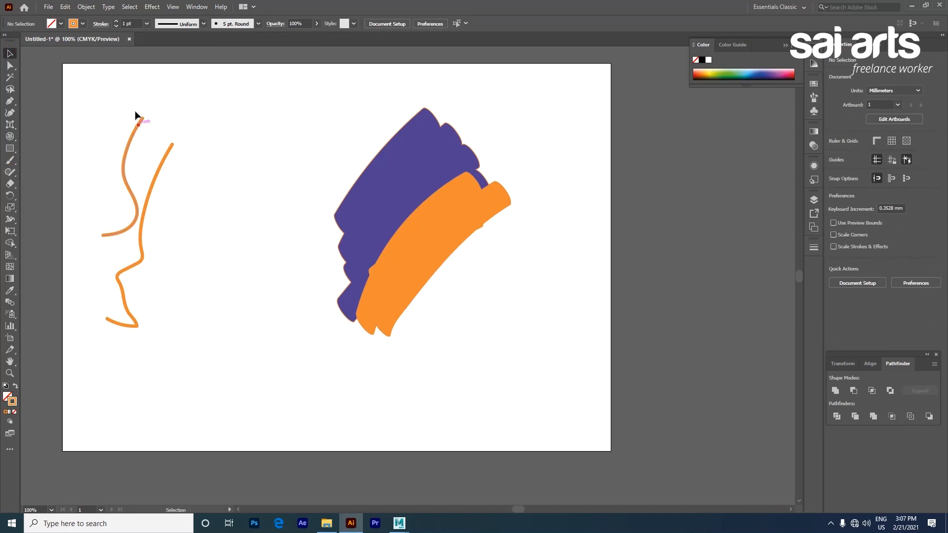
pyautogui.moveTo(135, 117); pyautogui.dragTo(128, 99)
pyautogui.moveTo(167, 157); pyautogui.dragTo(184, 180)
# Step: Delete the two orange curves and both Blob Brush shapes
pyautogui.moveTo(95, 101); pyautogui.dragTo(219, 294)
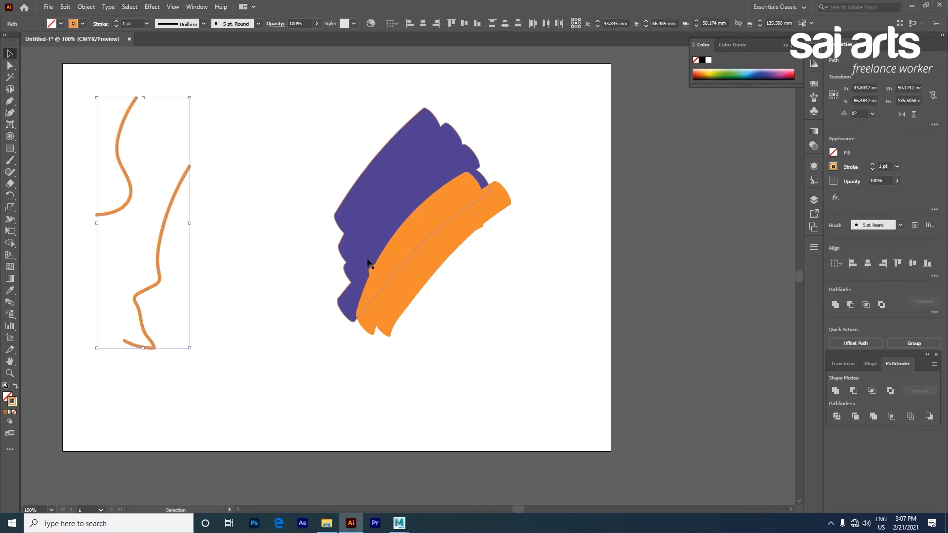
pyautogui.press('Delete')
pyautogui.moveTo(308, 164); pyautogui.dragTo(449, 332)
pyautogui.press('Delete')
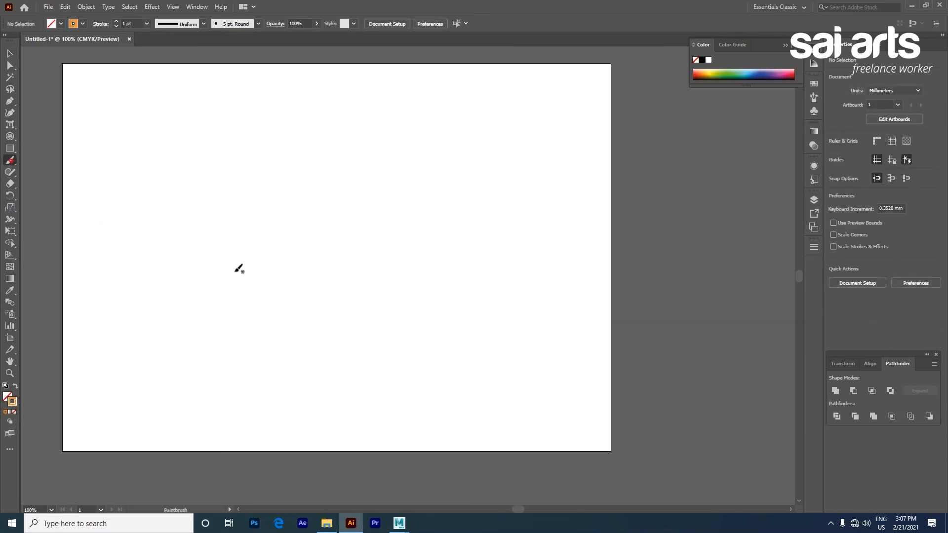
# Step: Switch to the Blob Brush Tool
pyautogui.rightClick(12, 161)
pyautogui.click(32, 172)
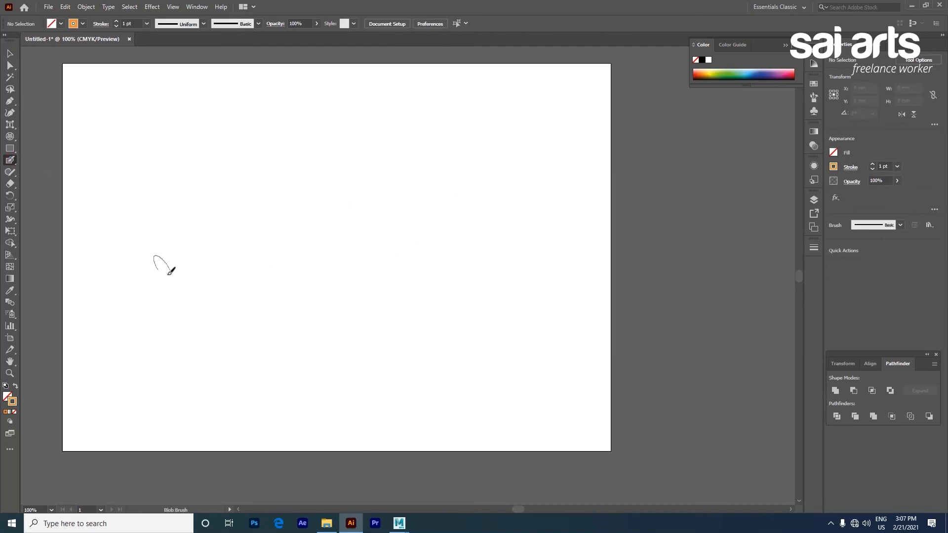
pyautogui.moveTo(194, 291)
pyautogui.mouseDown()
pyautogui.moveTo(173, 227)
pyautogui.moveTo(183, 215)
pyautogui.moveTo(207, 238)
pyautogui.moveTo(216, 288)
pyautogui.mouseUp()
pyautogui.moveTo(213, 250)
pyautogui.mouseDown()
pyautogui.moveTo(254, 292)
pyautogui.moveTo(271, 303)
pyautogui.moveTo(280, 174)
pyautogui.mouseUp()
pyautogui.hotkey('ctrl', 'z')
pyautogui.hotkey('ctrl', 'z')
# Step: Hand-letter a large orange Malayalam word across the artboard with the Blob Brush, adding a small letter below the last one
pyautogui.moveTo(213, 216)
pyautogui.mouseDown()
pyautogui.moveTo(175, 252)
pyautogui.moveTo(211, 299)
pyautogui.moveTo(218, 262)
pyautogui.moveTo(234, 295)
pyautogui.moveTo(253, 279)
pyautogui.moveTo(243, 204)
pyautogui.mouseUp()
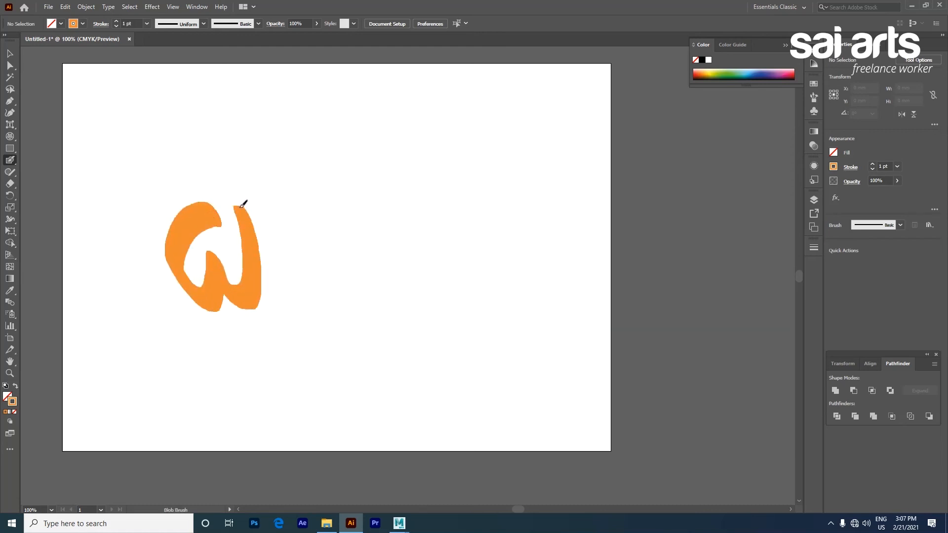
pyautogui.moveTo(289, 299)
pyautogui.mouseDown()
pyautogui.moveTo(283, 216)
pyautogui.moveTo(333, 268)
pyautogui.moveTo(313, 293)
pyautogui.moveTo(317, 196)
pyautogui.moveTo(287, 156)
pyautogui.mouseUp()
pyautogui.moveTo(366, 241)
pyautogui.mouseDown()
pyautogui.moveTo(372, 261)
pyautogui.moveTo(357, 278)
pyautogui.moveTo(360, 221)
pyautogui.moveTo(388, 273)
pyautogui.moveTo(408, 212)
pyautogui.moveTo(419, 259)
pyautogui.moveTo(446, 216)
pyautogui.moveTo(409, 331)
pyautogui.moveTo(380, 328)
pyautogui.moveTo(365, 313)
pyautogui.moveTo(386, 322)
pyautogui.moveTo(447, 316)
pyautogui.mouseUp()
pyautogui.hotkey('ctrl', 'z')
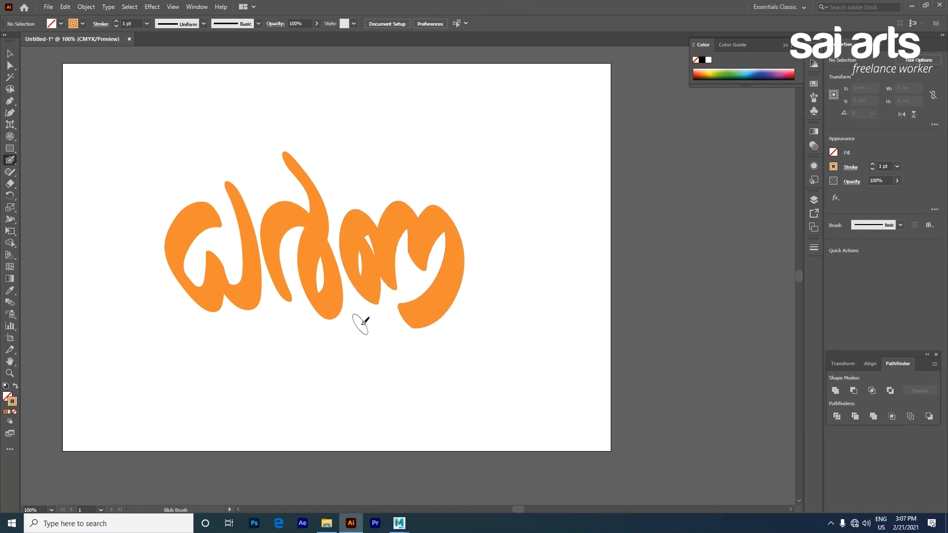
pyautogui.moveTo(363, 322)
pyautogui.mouseDown()
pyautogui.moveTo(379, 311)
pyautogui.moveTo(420, 340)
pyautogui.moveTo(392, 353)
pyautogui.mouseUp()
# Step: Delete the whole orange lettering
pyautogui.click(10, 55)
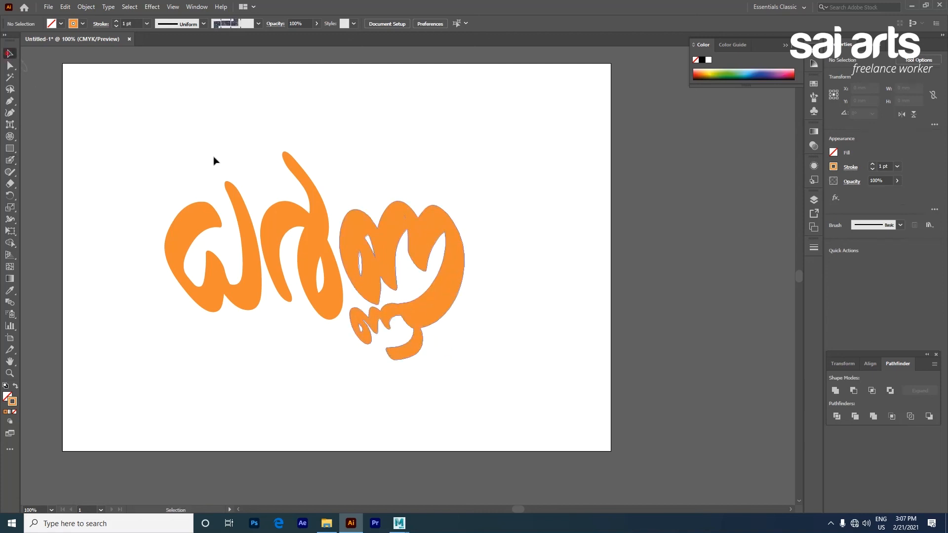
pyautogui.moveTo(512, 155)
pyautogui.mouseDown()
pyautogui.moveTo(148, 383)
pyautogui.moveTo(150, 374)
pyautogui.mouseUp()
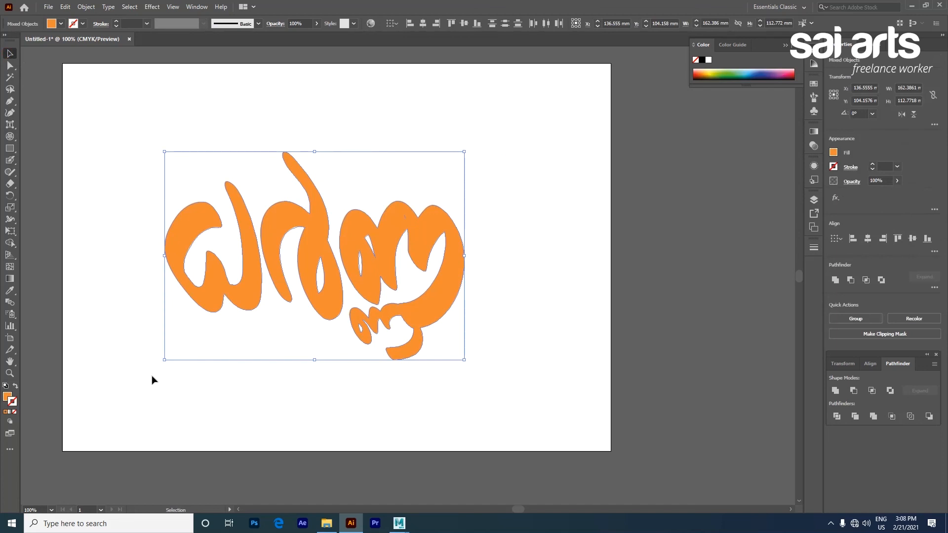
pyautogui.press('Delete')
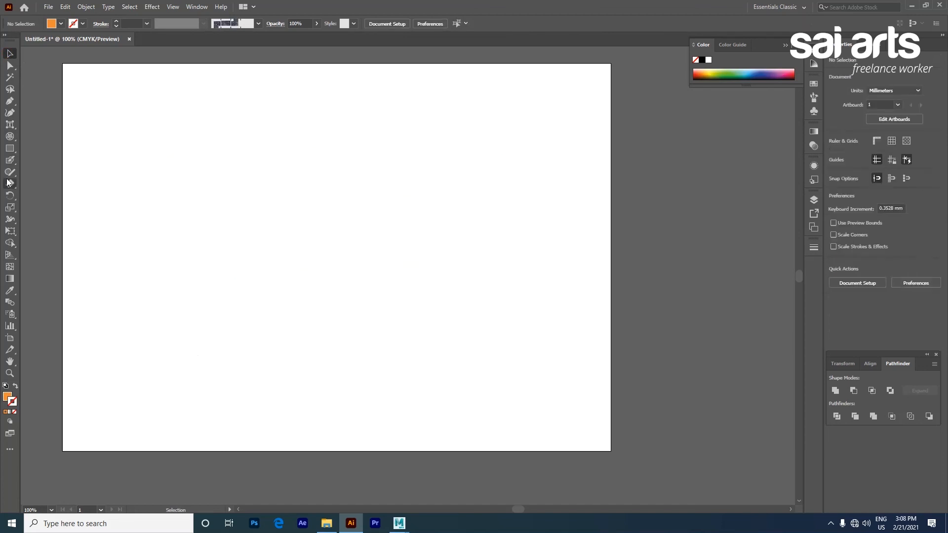
# Step: Draw three freehand curves across the artboard with the Pencil Tool and give them a black stroke
pyautogui.click(10, 172)
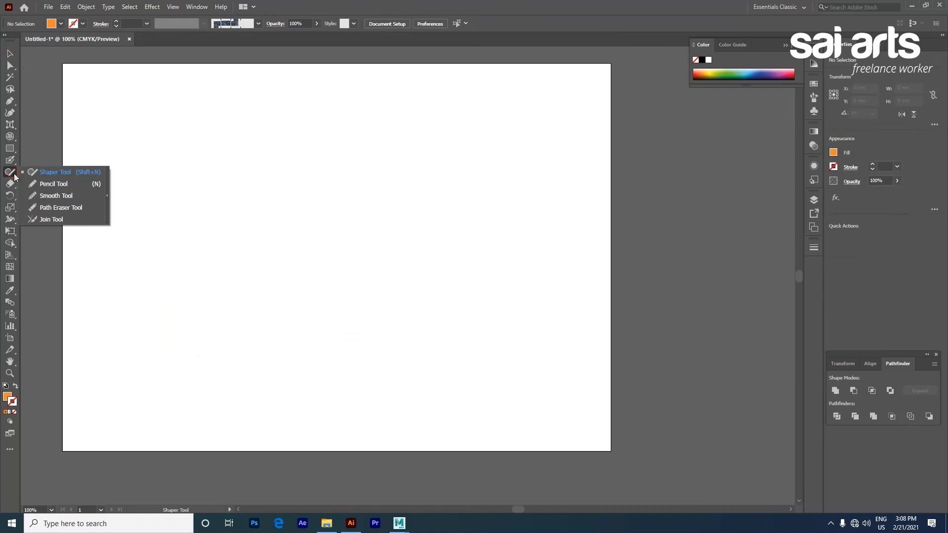
pyautogui.click(54, 184)
pyautogui.moveTo(258, 269)
pyautogui.mouseDown()
pyautogui.moveTo(288, 209)
pyautogui.moveTo(416, 287)
pyautogui.moveTo(444, 136)
pyautogui.mouseUp()
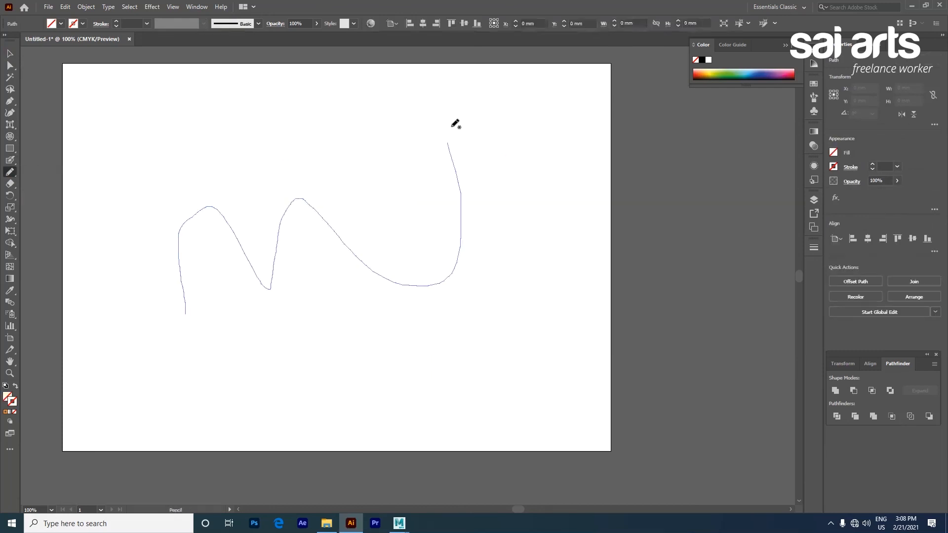
pyautogui.click(706, 58)
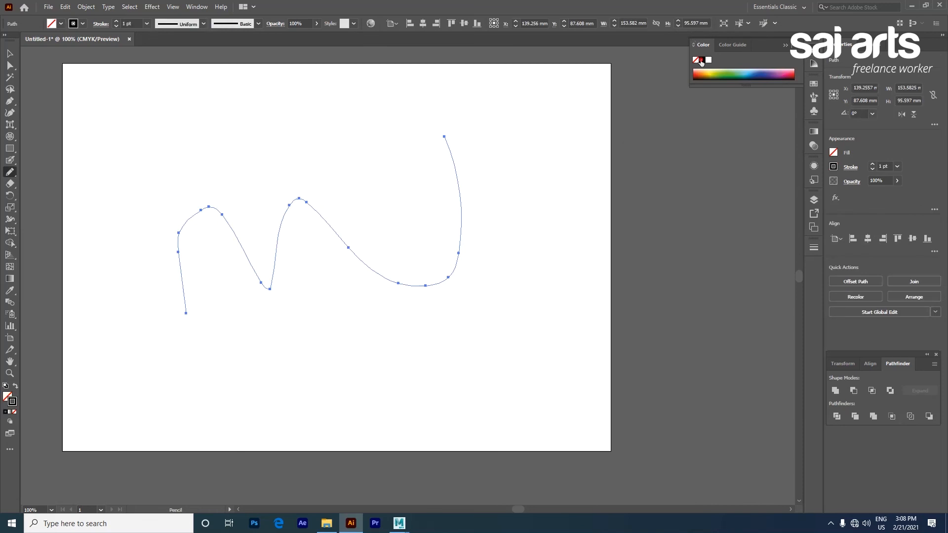
pyautogui.moveTo(256, 144)
pyautogui.mouseDown()
pyautogui.moveTo(318, 344)
pyautogui.moveTo(534, 380)
pyautogui.mouseUp()
pyautogui.moveTo(476, 124)
pyautogui.mouseDown()
pyautogui.moveTo(481, 269)
pyautogui.moveTo(551, 372)
pyautogui.moveTo(532, 392)
pyautogui.mouseUp()
# Step: Smooth the bends of the rightmost wavy curve with the Smooth Tool
pyautogui.rightClick(17, 175)
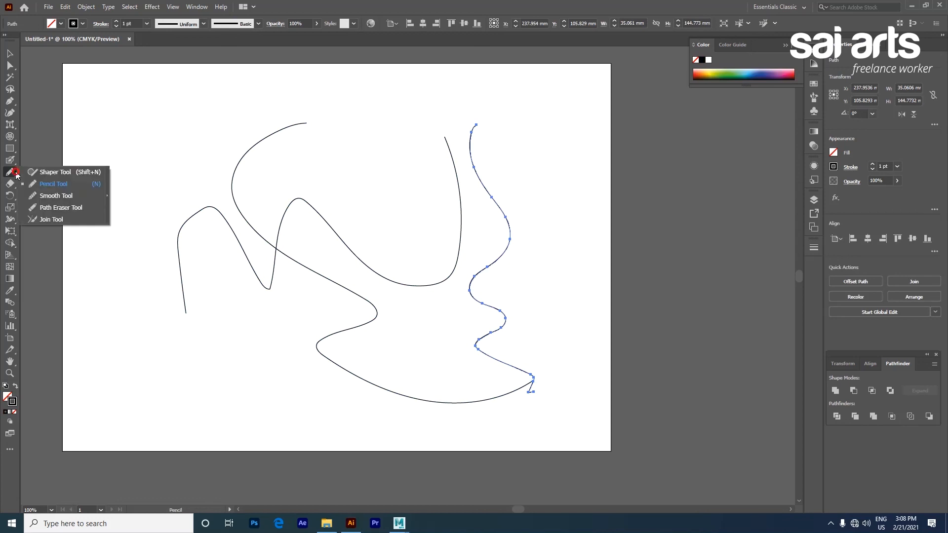
pyautogui.click(54, 196)
pyautogui.moveTo(510, 338); pyautogui.dragTo(505, 317)
pyautogui.moveTo(476, 345)
pyautogui.mouseDown()
pyautogui.moveTo(484, 332)
pyautogui.moveTo(502, 346)
pyautogui.moveTo(480, 338)
pyautogui.mouseUp()
pyautogui.moveTo(488, 345)
pyautogui.mouseDown()
pyautogui.moveTo(501, 362)
pyautogui.moveTo(533, 387)
pyautogui.mouseUp()
pyautogui.moveTo(535, 381)
pyautogui.mouseDown()
pyautogui.moveTo(532, 393)
pyautogui.moveTo(487, 336)
pyautogui.mouseUp()
pyautogui.moveTo(487, 218); pyautogui.dragTo(488, 265)
pyautogui.moveTo(503, 204)
pyautogui.mouseDown()
pyautogui.moveTo(470, 247)
pyautogui.moveTo(470, 232)
pyautogui.mouseUp()
pyautogui.moveTo(487, 199)
pyautogui.mouseDown()
pyautogui.moveTo(474, 247)
pyautogui.moveTo(512, 239)
pyautogui.moveTo(467, 247)
pyautogui.mouseUp()
pyautogui.moveTo(478, 182)
pyautogui.mouseDown()
pyautogui.moveTo(461, 229)
pyautogui.moveTo(466, 214)
pyautogui.mouseUp()
pyautogui.moveTo(495, 192); pyautogui.dragTo(466, 237)
pyautogui.moveTo(465, 120); pyautogui.dragTo(496, 201)
pyautogui.moveTo(470, 133)
pyautogui.mouseDown()
pyautogui.moveTo(467, 168)
pyautogui.moveTo(489, 191)
pyautogui.mouseUp()
# Step: Erase a small gap in the rightmost curve's upper part with the Path Eraser and move the cut-off piece up and right
pyautogui.moveTo(7, 171); pyautogui.dragTo(43, 206)
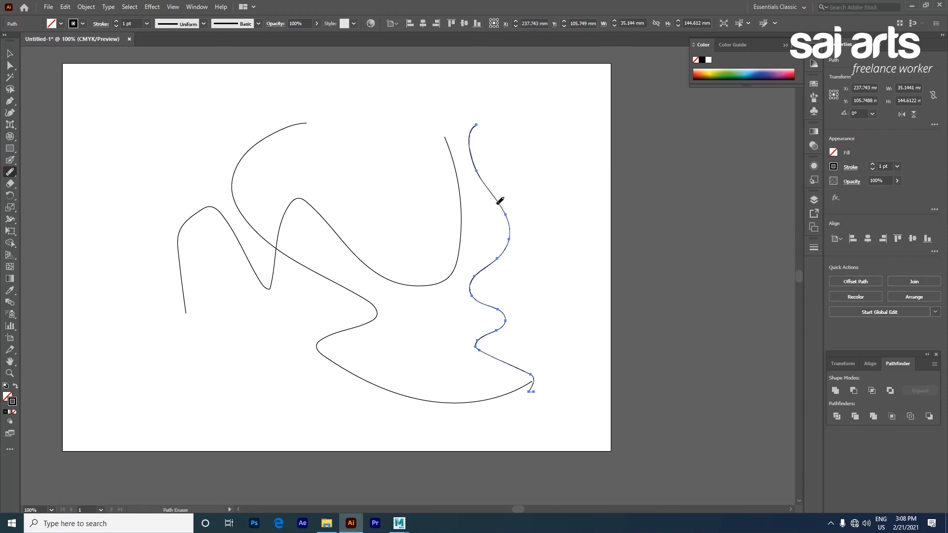
pyautogui.moveTo(500, 201); pyautogui.dragTo(502, 191)
pyautogui.click(14, 53)
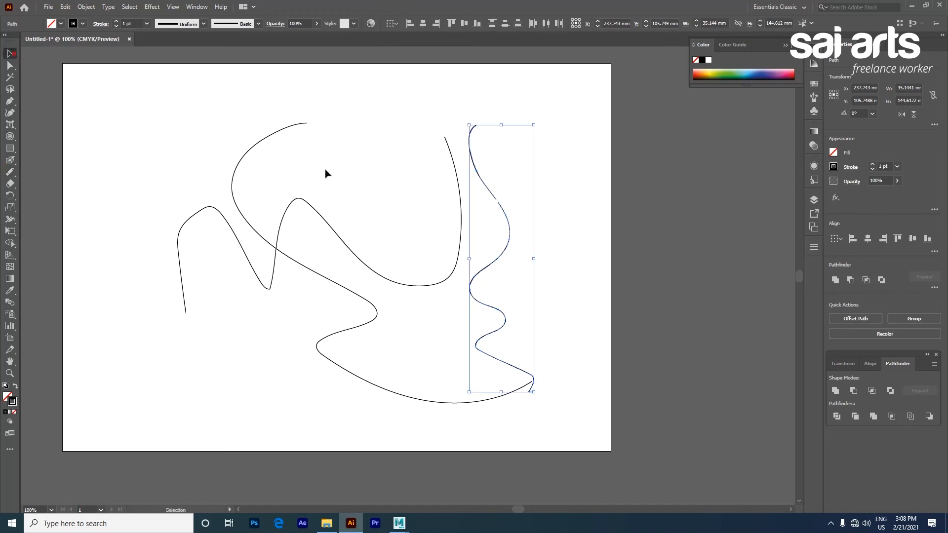
pyautogui.click(556, 170)
pyautogui.moveTo(484, 186); pyautogui.dragTo(496, 181)
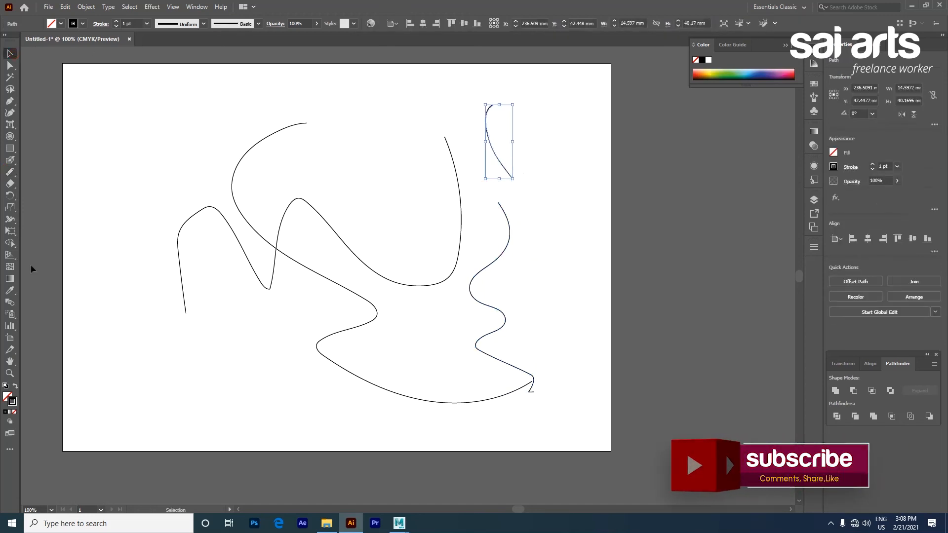
# Step: Show the tools grouped with the Path Eraser Tool
pyautogui.moveTo(13, 169); pyautogui.dragTo(14, 172)
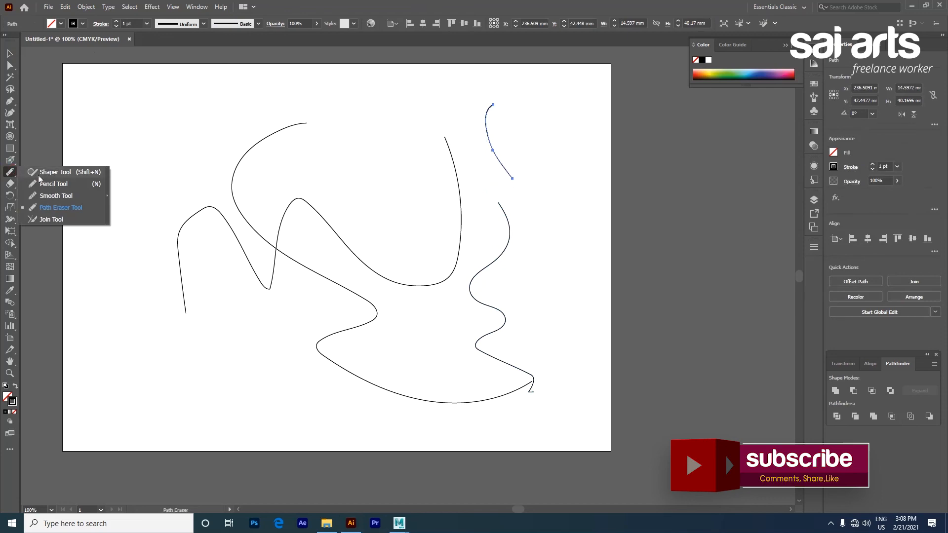